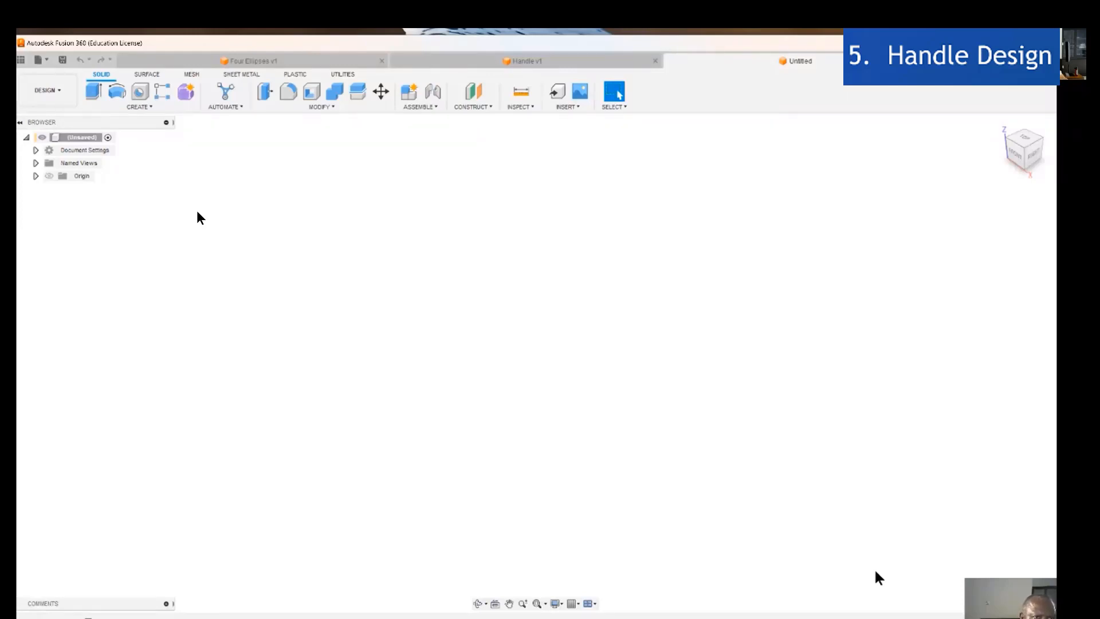
# Examine the finished handle model from several angles and the four-ellipse reference design.
pyautogui.click(145, 106)
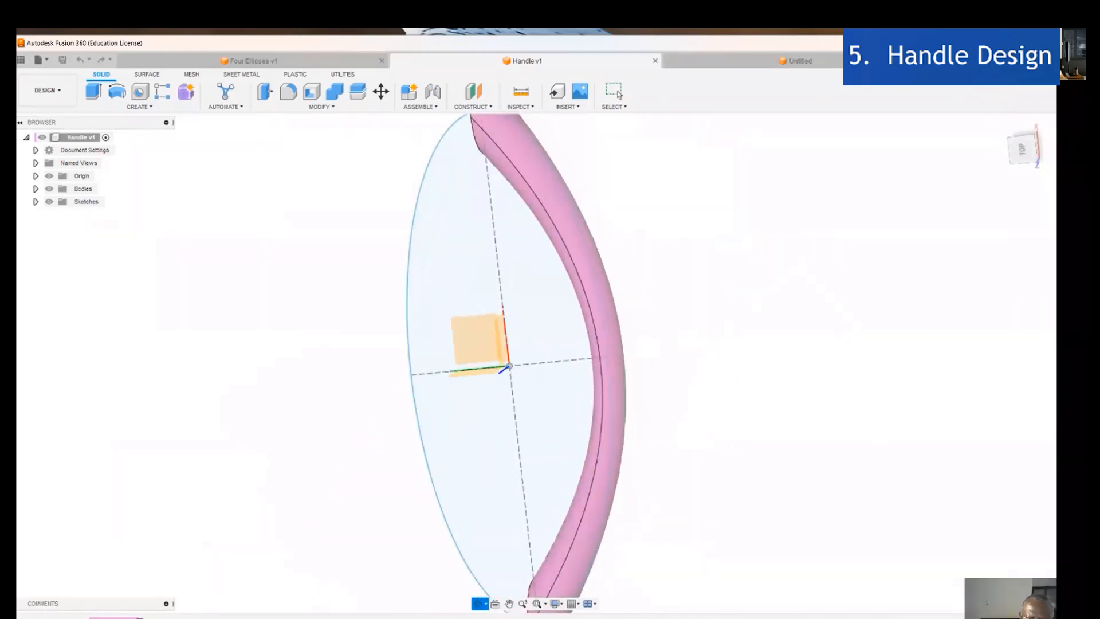
pyautogui.click(997, 124)
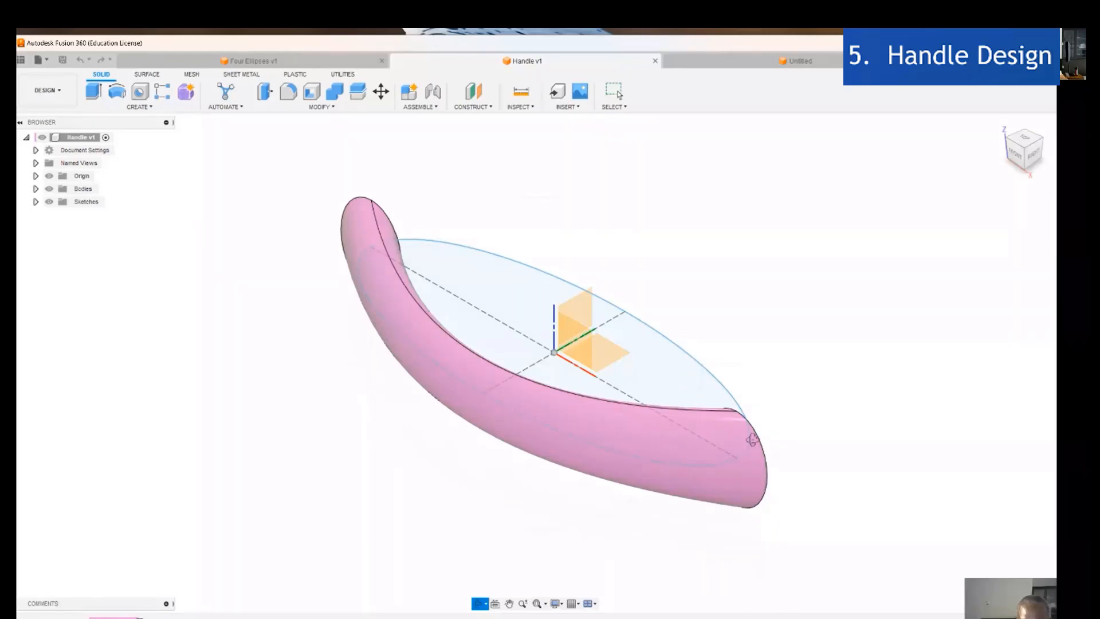
pyautogui.click(480, 605)
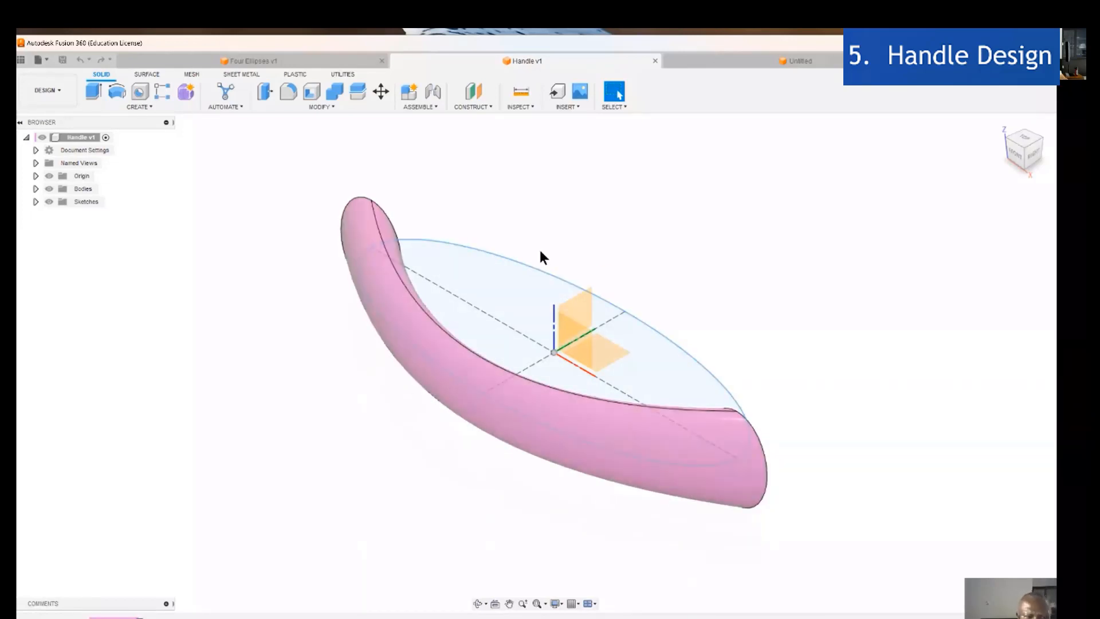
pyautogui.click(263, 58)
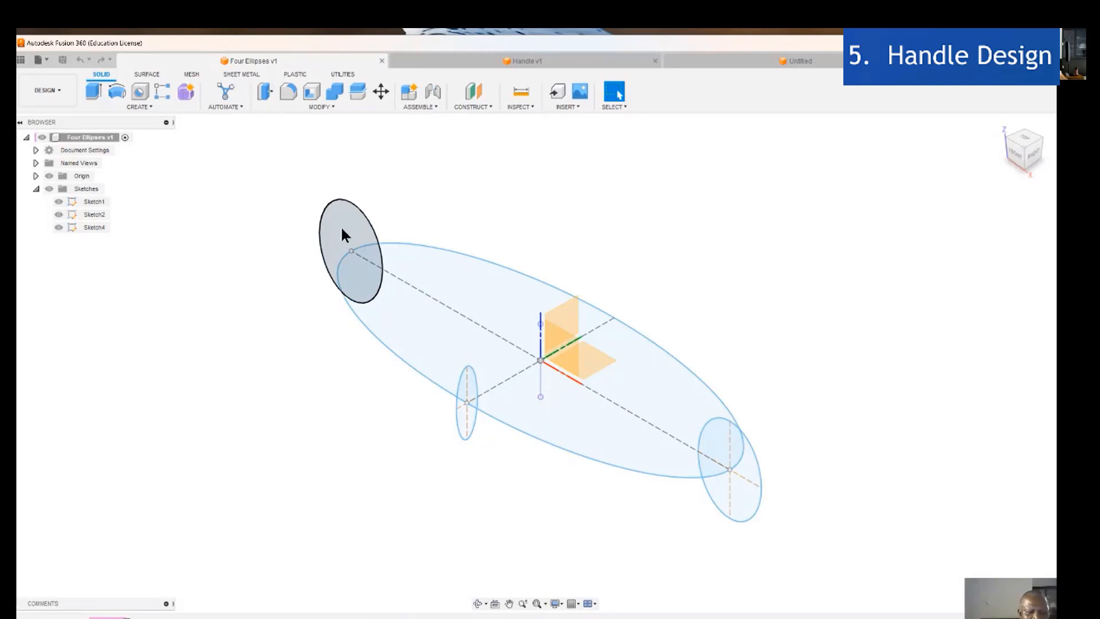
# In the untitled design, sketch an origin-centred ellipse on the horizontal XY plane, with its long axis along X and a 70 mm minor axis.
pyautogui.click(723, 62)
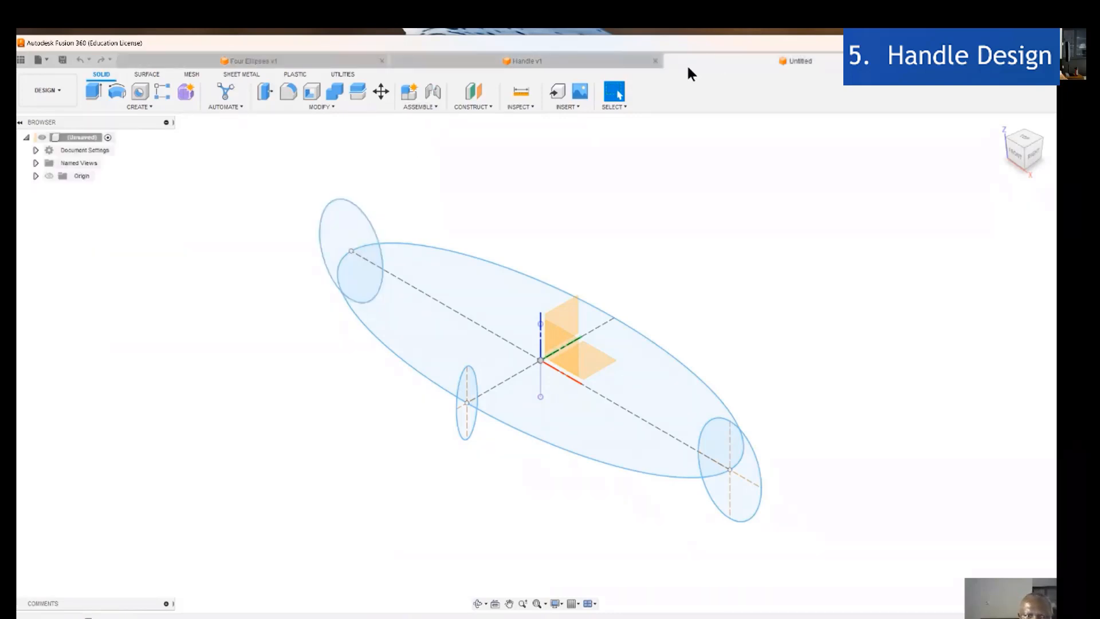
pyautogui.click(155, 108)
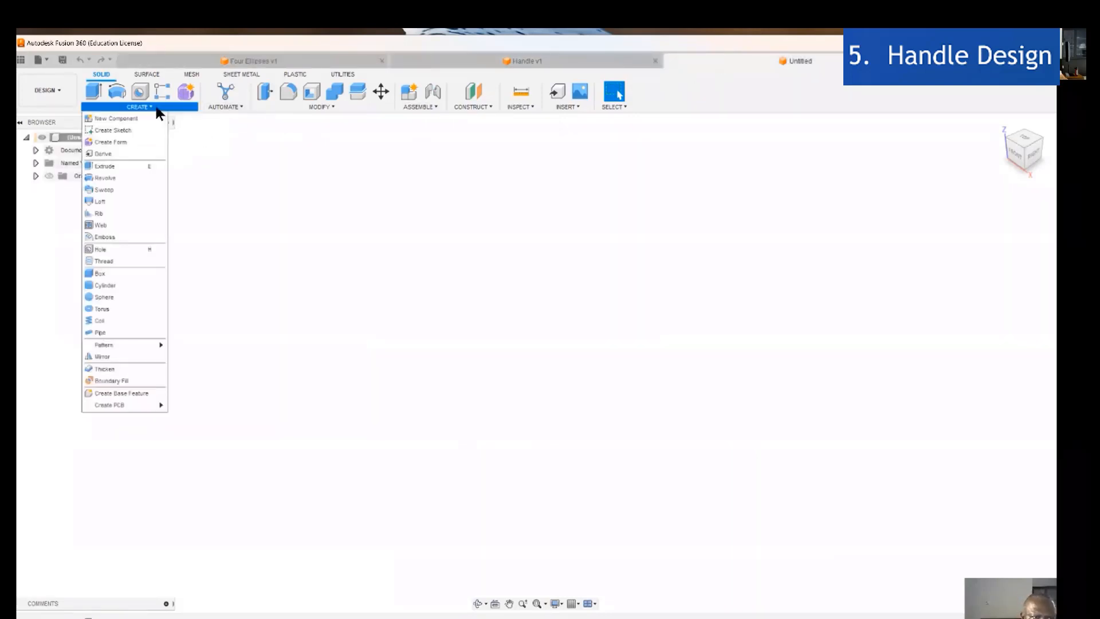
pyautogui.click(109, 130)
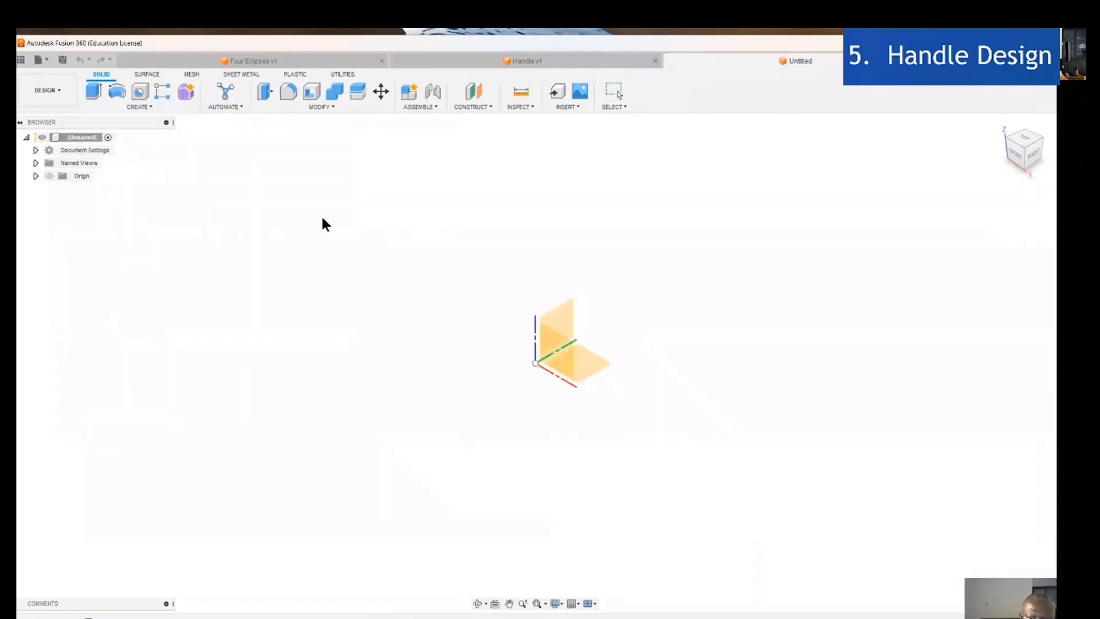
pyautogui.click(579, 359)
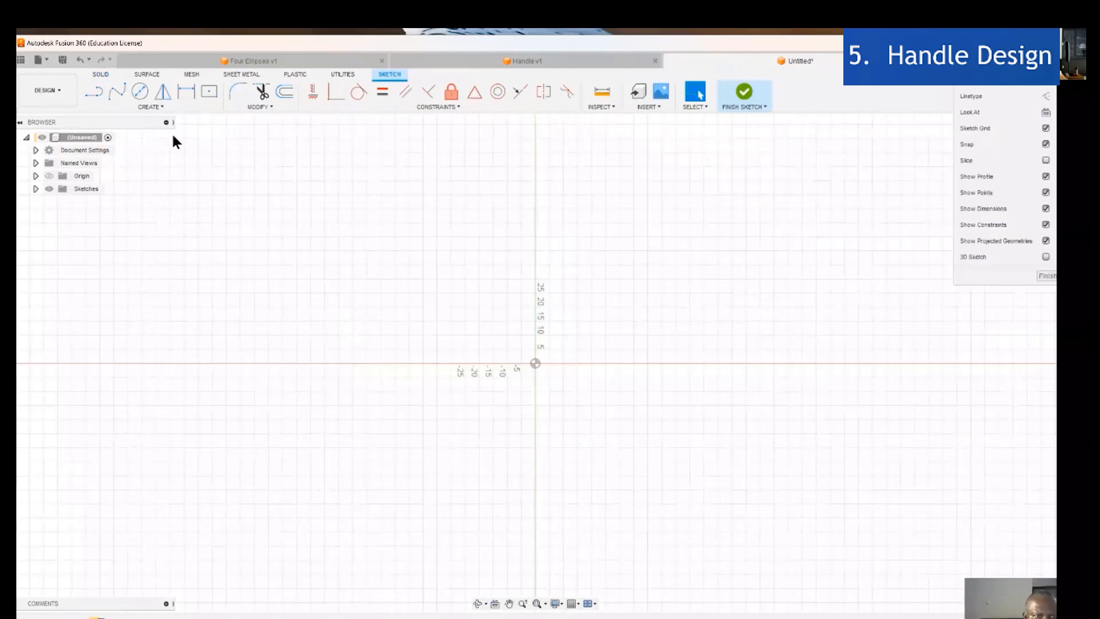
pyautogui.click(148, 107)
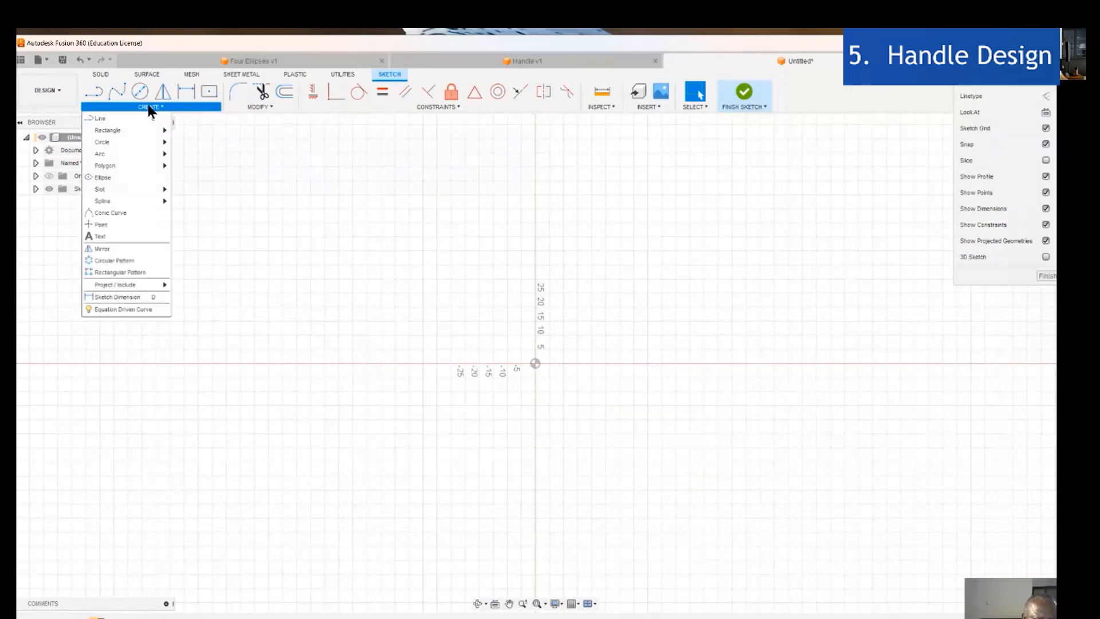
pyautogui.click(107, 177)
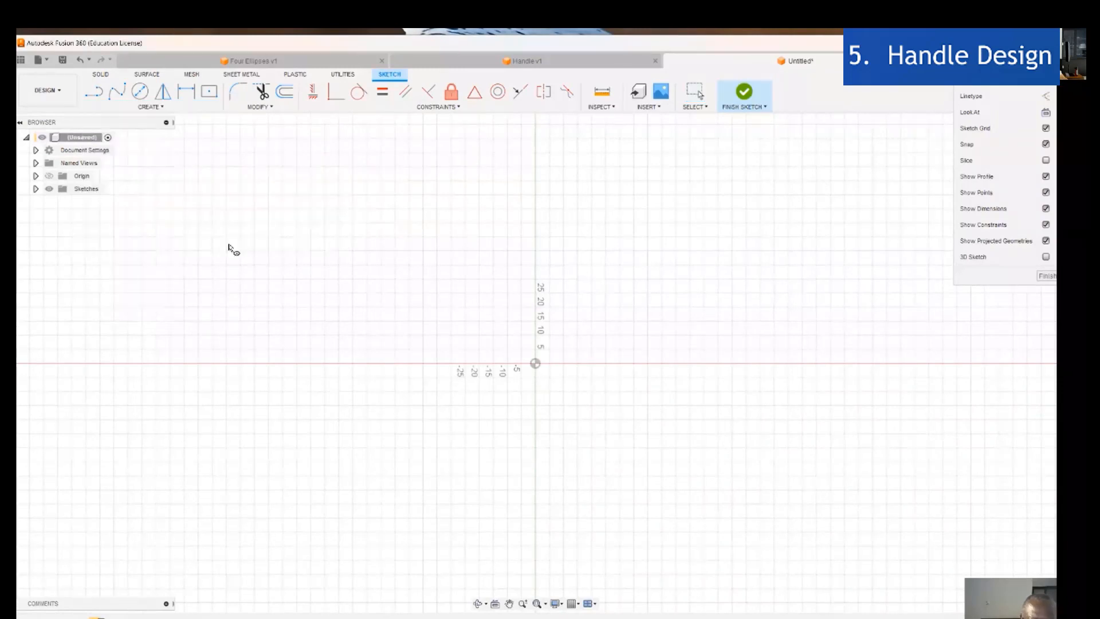
pyautogui.click(538, 365)
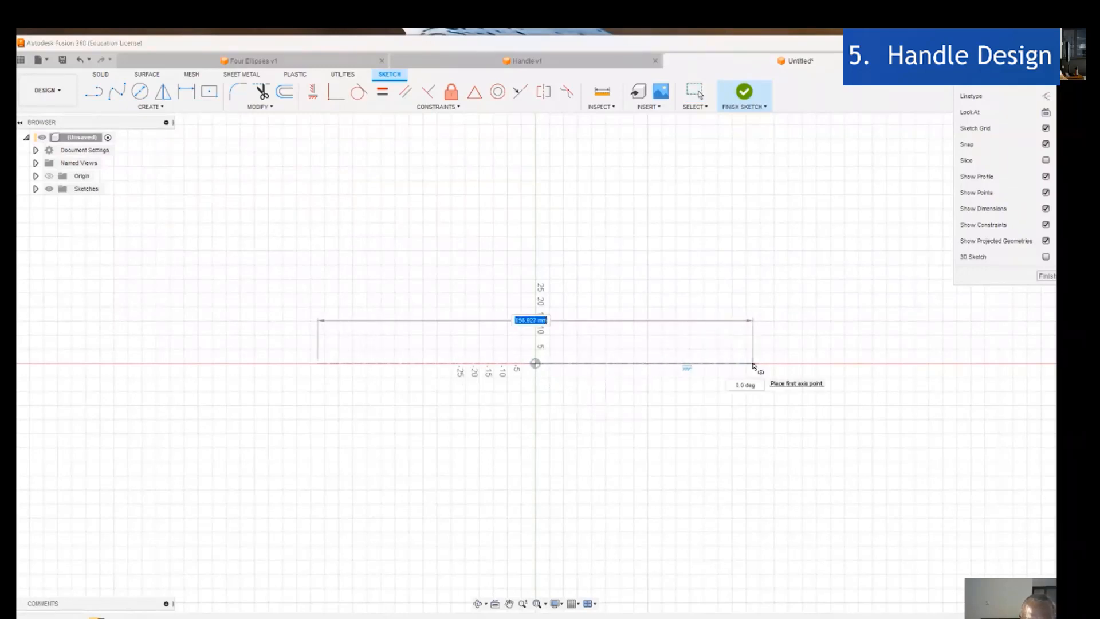
pyautogui.click(787, 363)
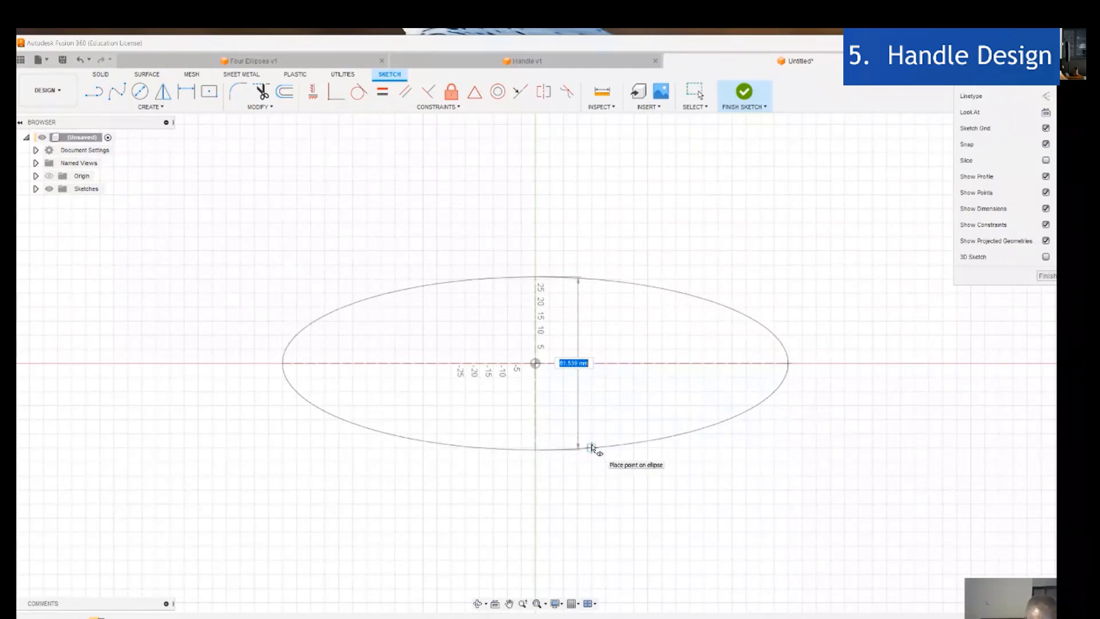
pyautogui.write('70')
pyautogui.press('Tab')
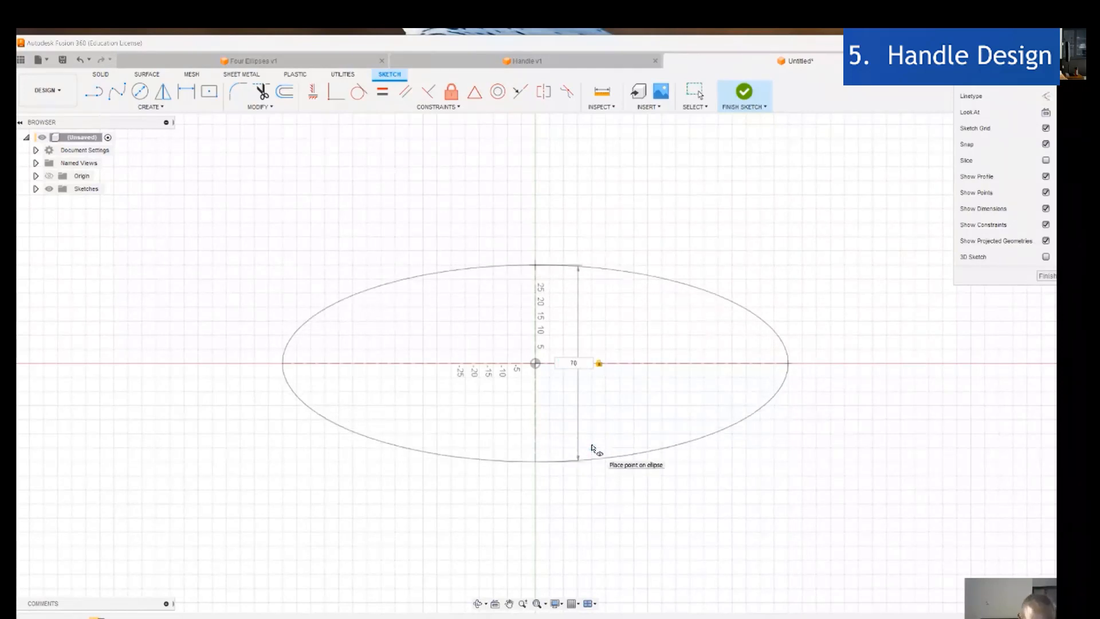
pyautogui.press('Return')
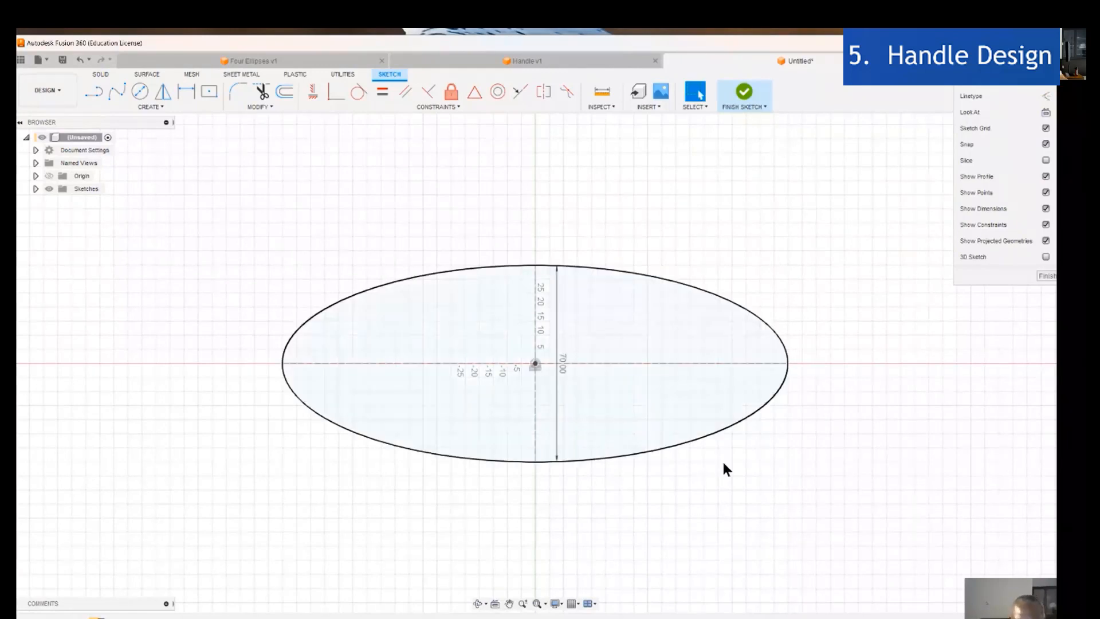
pyautogui.click(1054, 276)
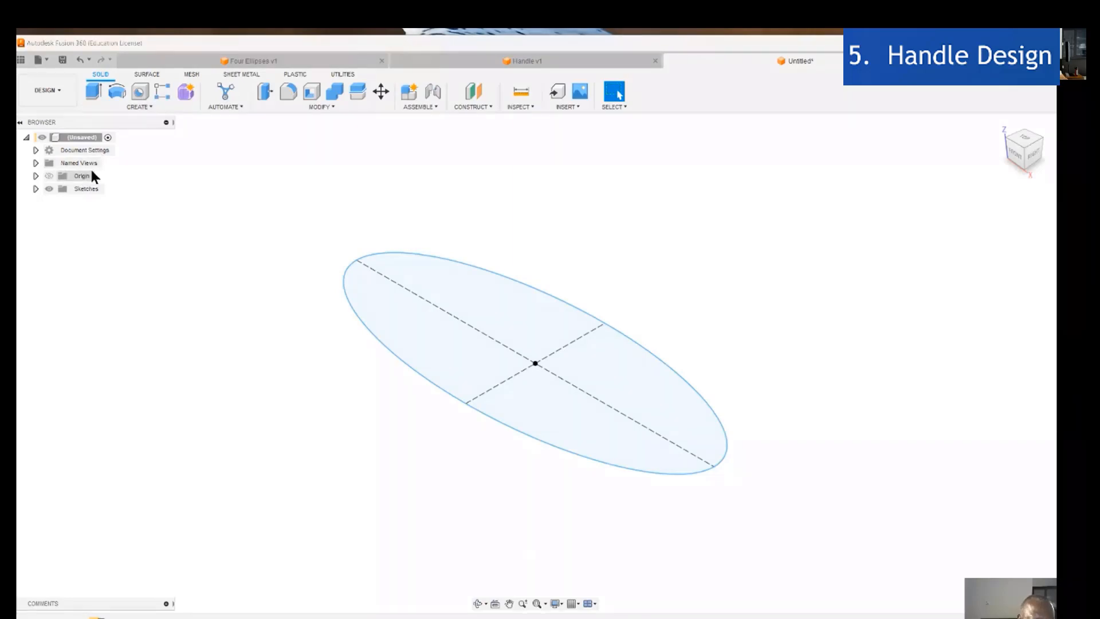
# On the front XZ plane, sketch an ellipse about 30 mm wide and 40 mm high, centred on the large ellipse's positive X end.
pyautogui.click(145, 106)
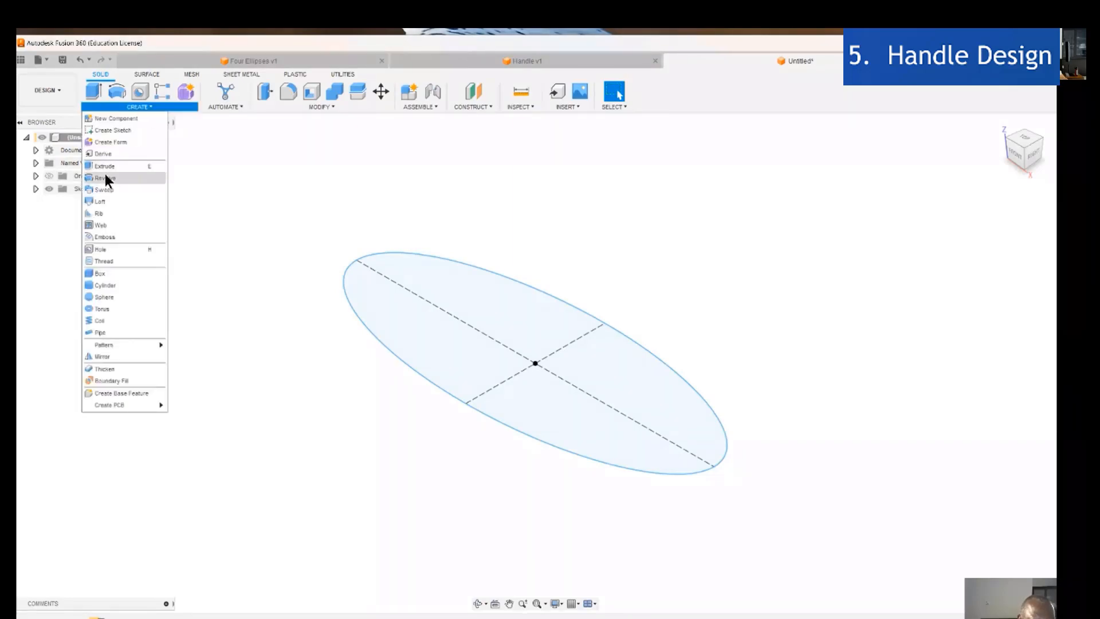
pyautogui.press('Escape')
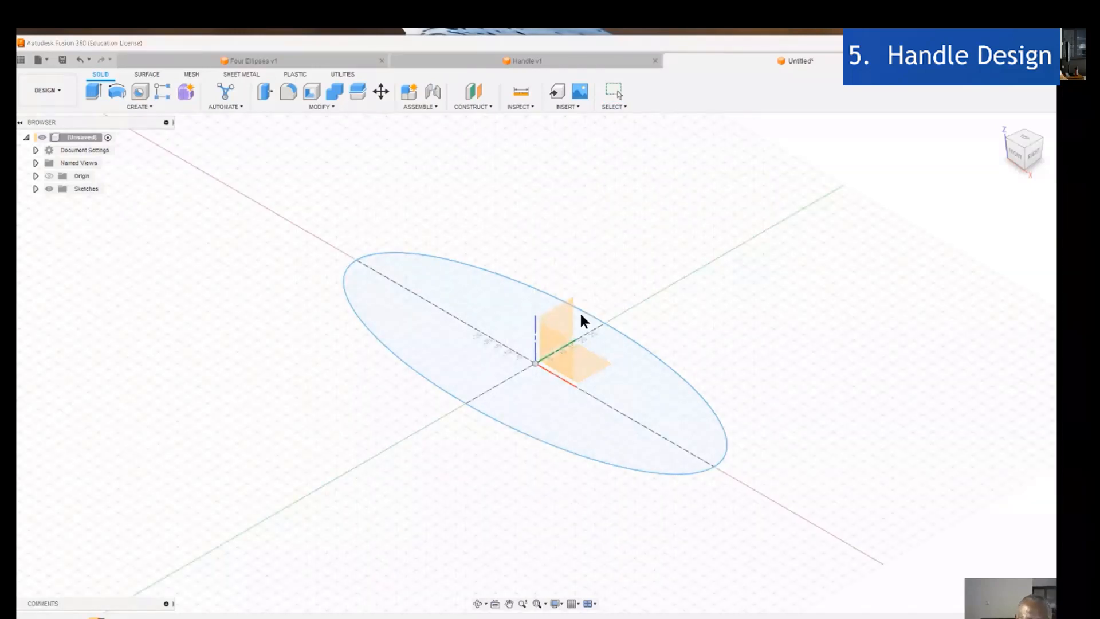
pyautogui.click(556, 343)
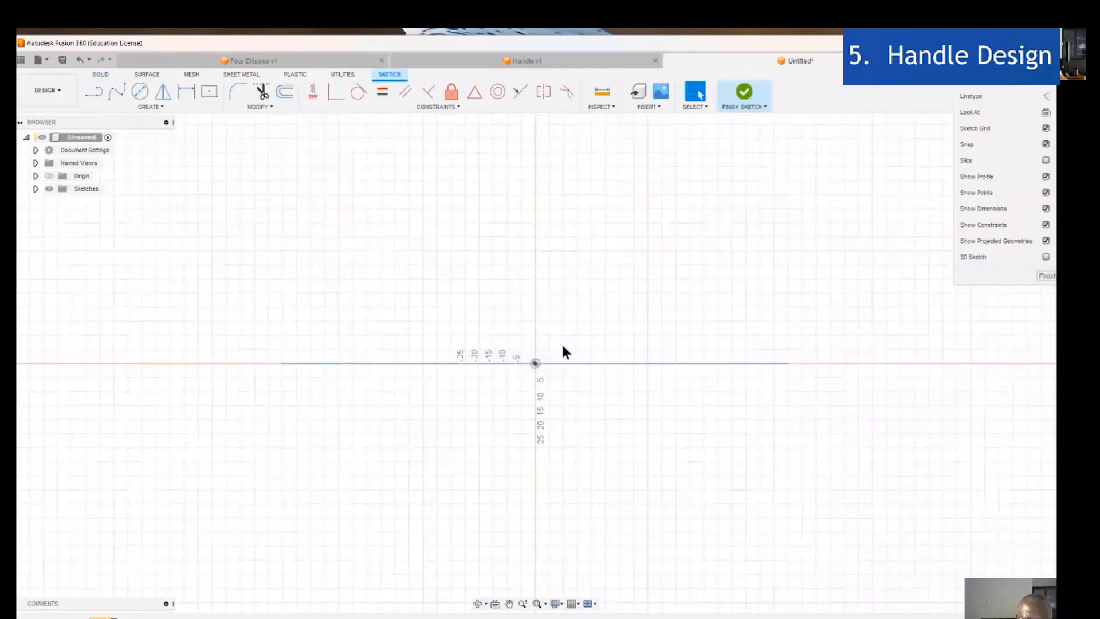
pyautogui.click(786, 362)
pyautogui.click(672, 288)
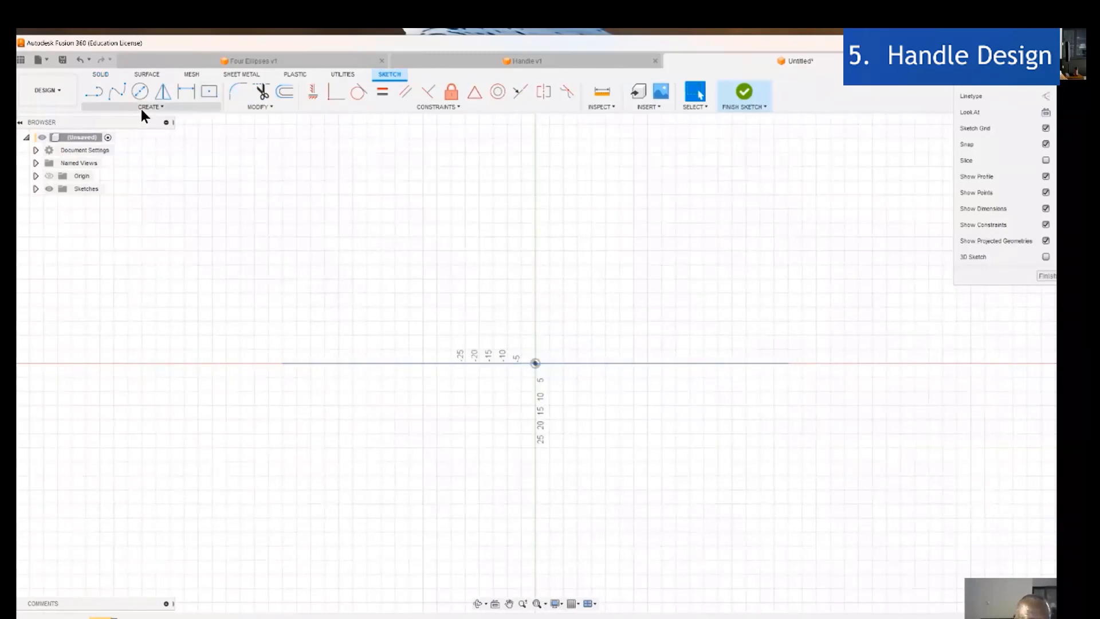
pyautogui.click(141, 109)
pyautogui.click(94, 212)
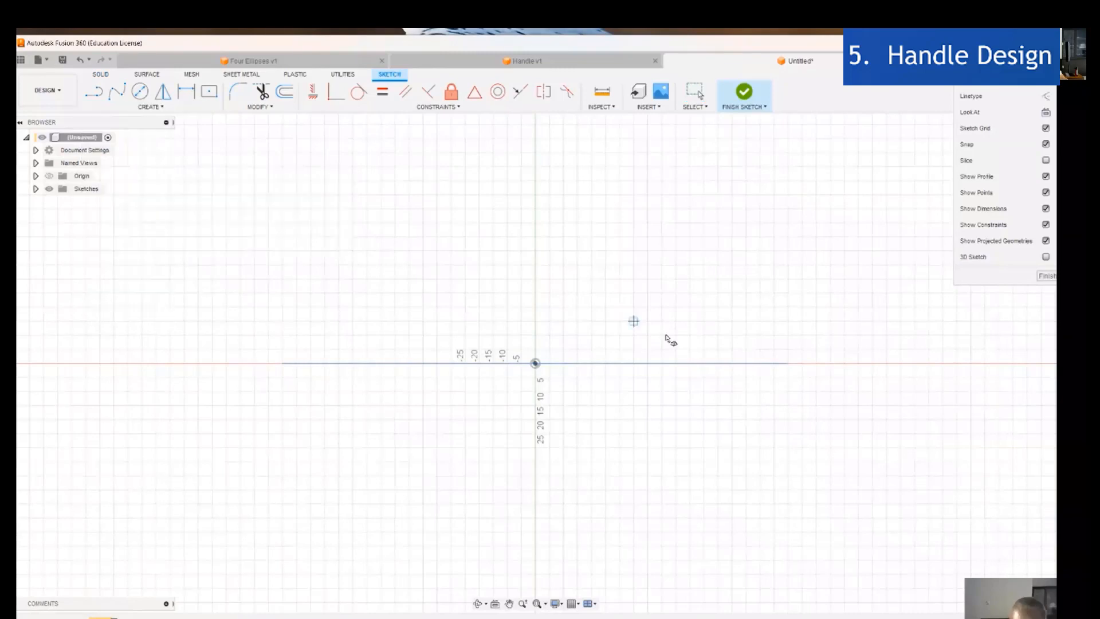
pyautogui.click(788, 363)
pyautogui.moveTo(785, 379); pyautogui.dragTo(768, 366)
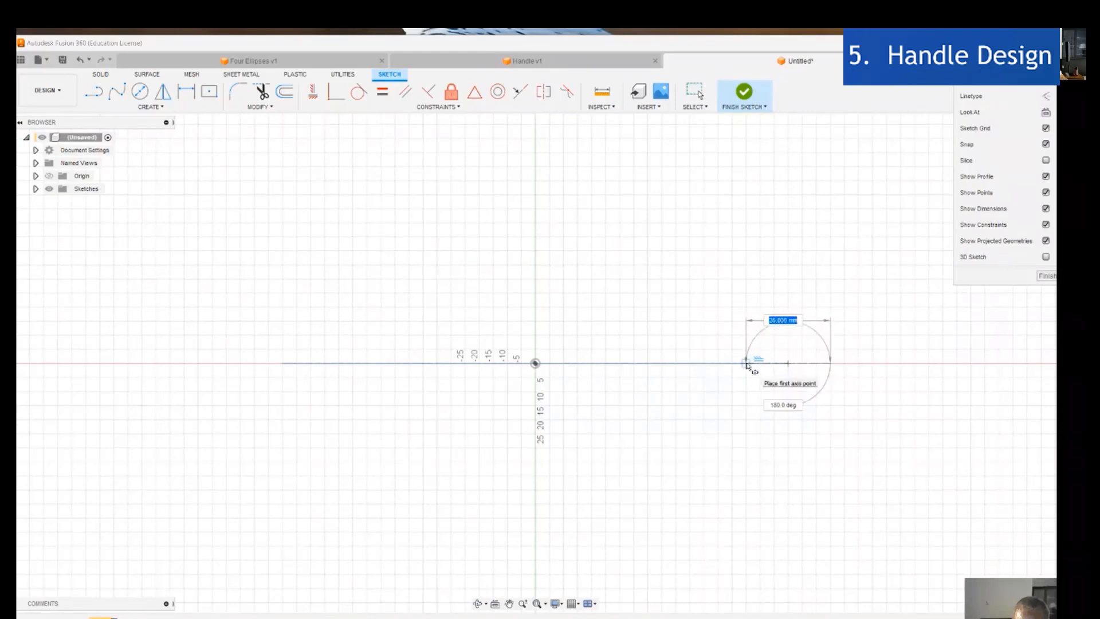
pyautogui.click(746, 362)
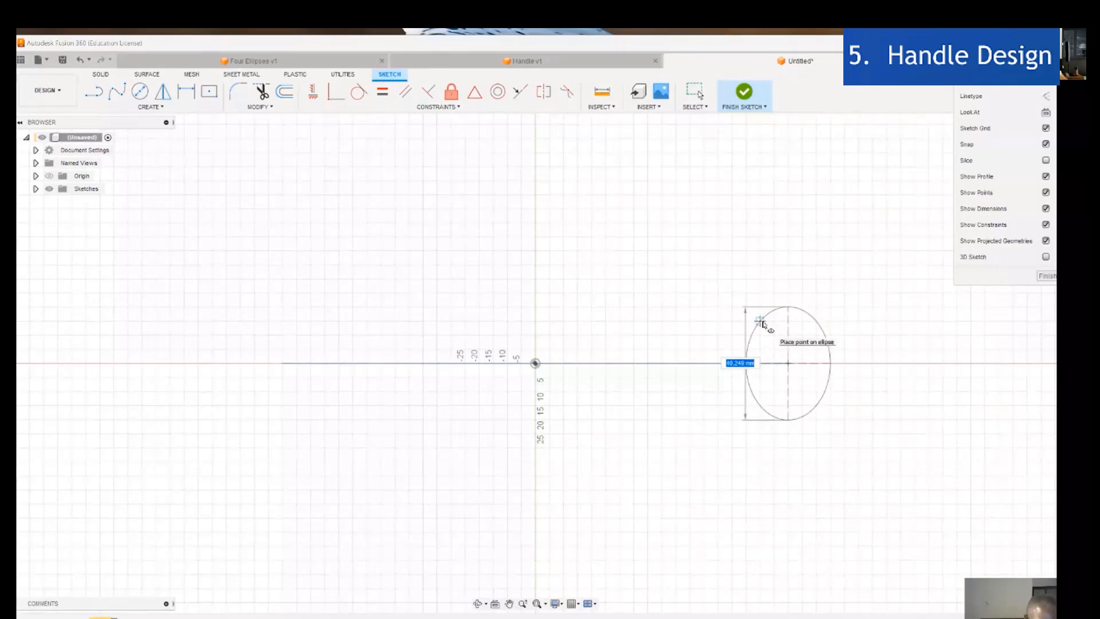
pyautogui.write('40')
pyautogui.press('Return')
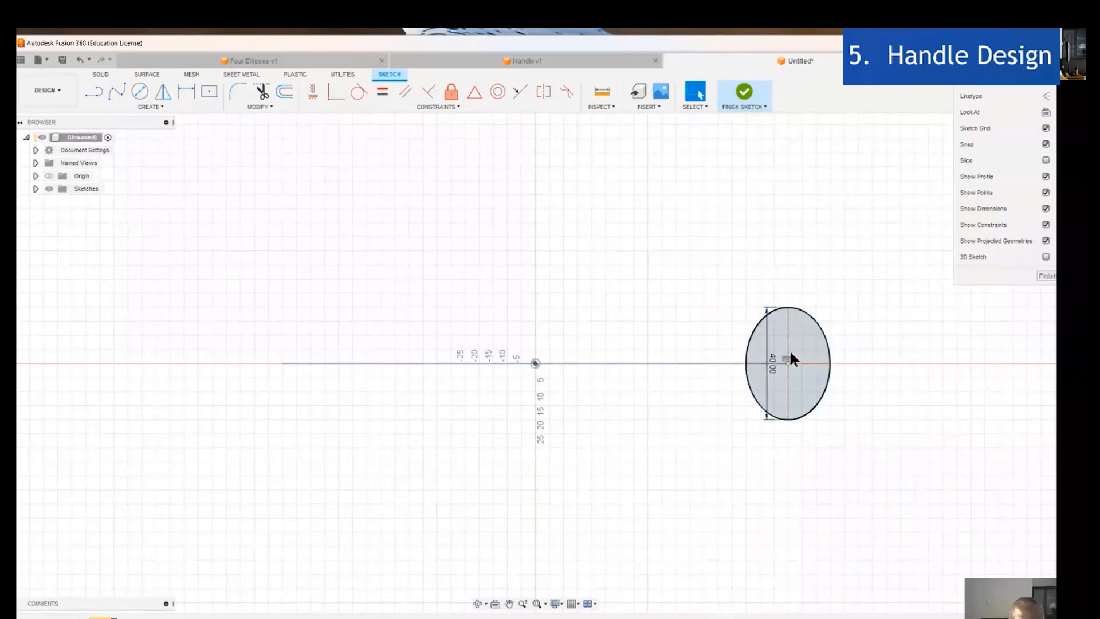
# Mirror the 40 mm high ellipse across the vertical Z axis to the opposite end and finish the sketch.
pyautogui.click(162, 94)
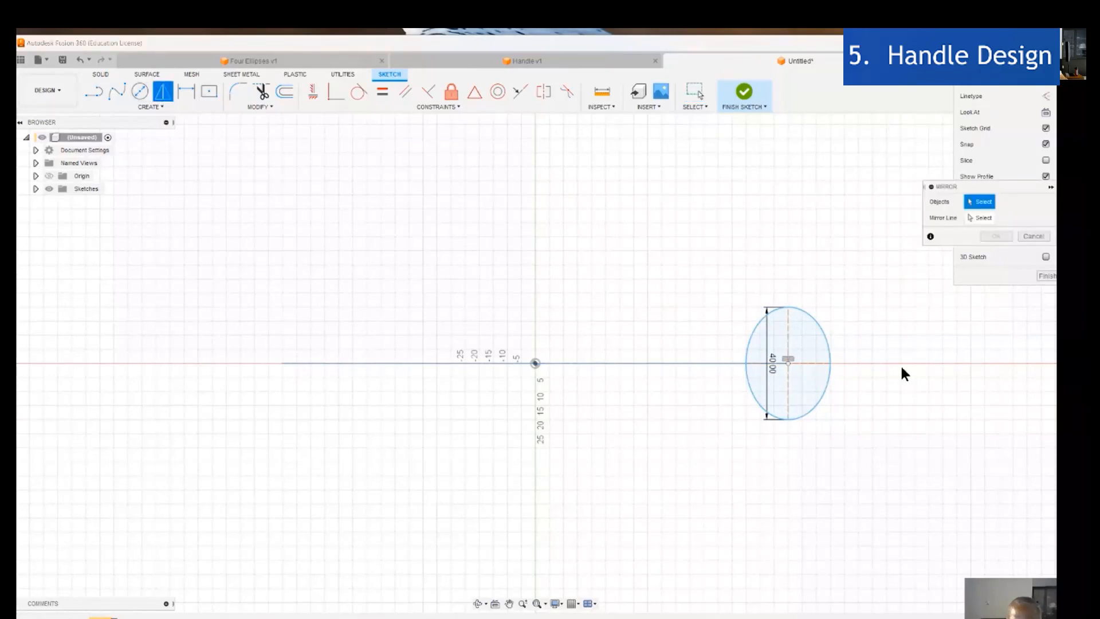
pyautogui.click(811, 317)
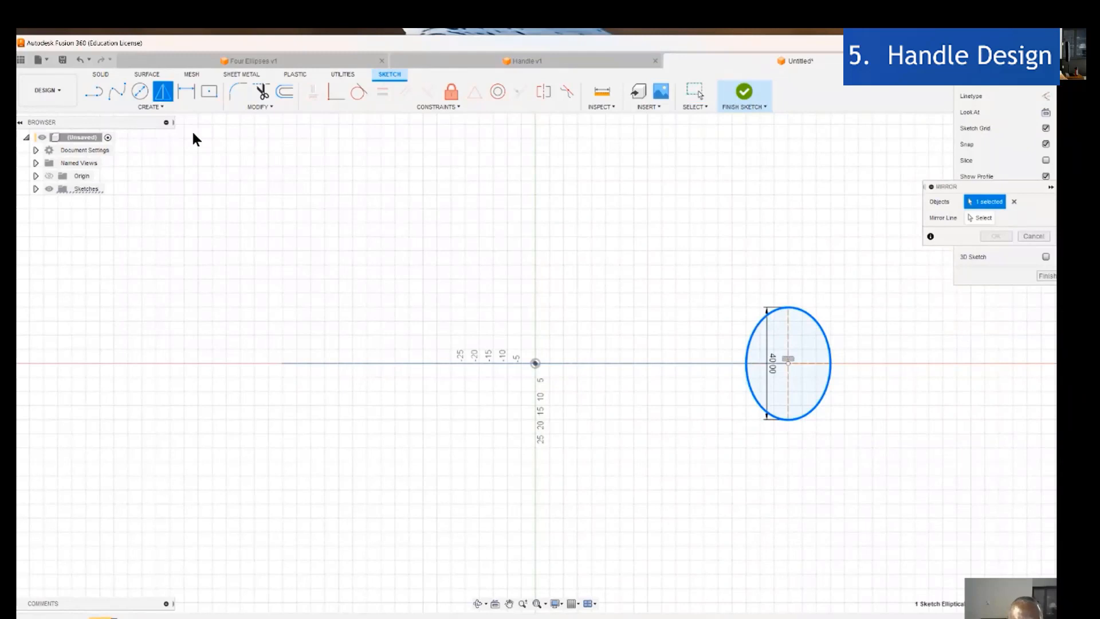
pyautogui.click(980, 218)
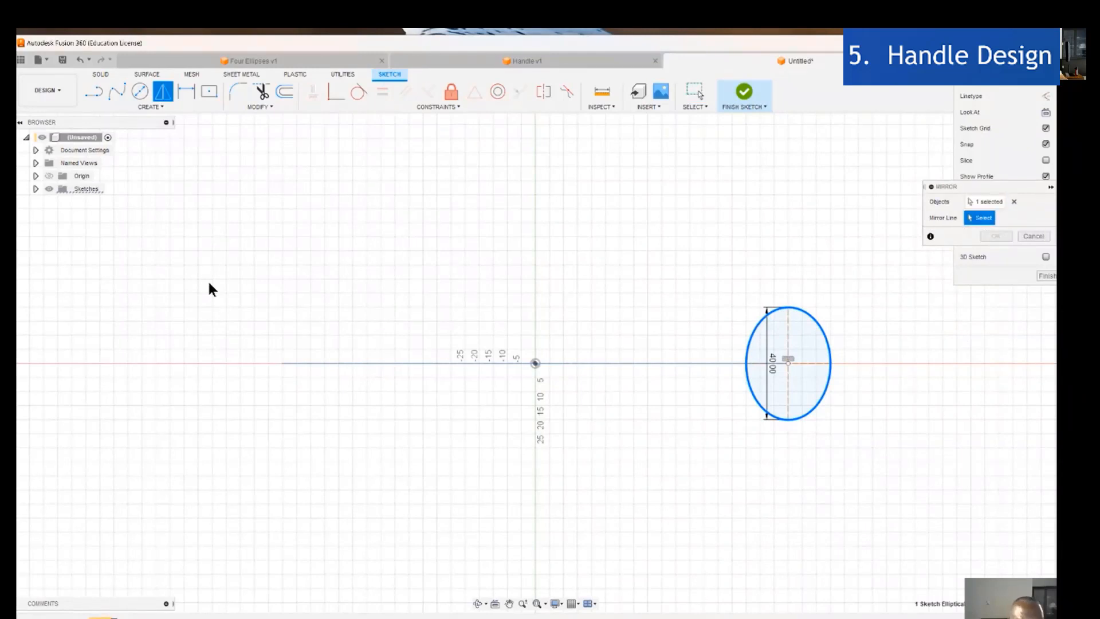
pyautogui.click(48, 176)
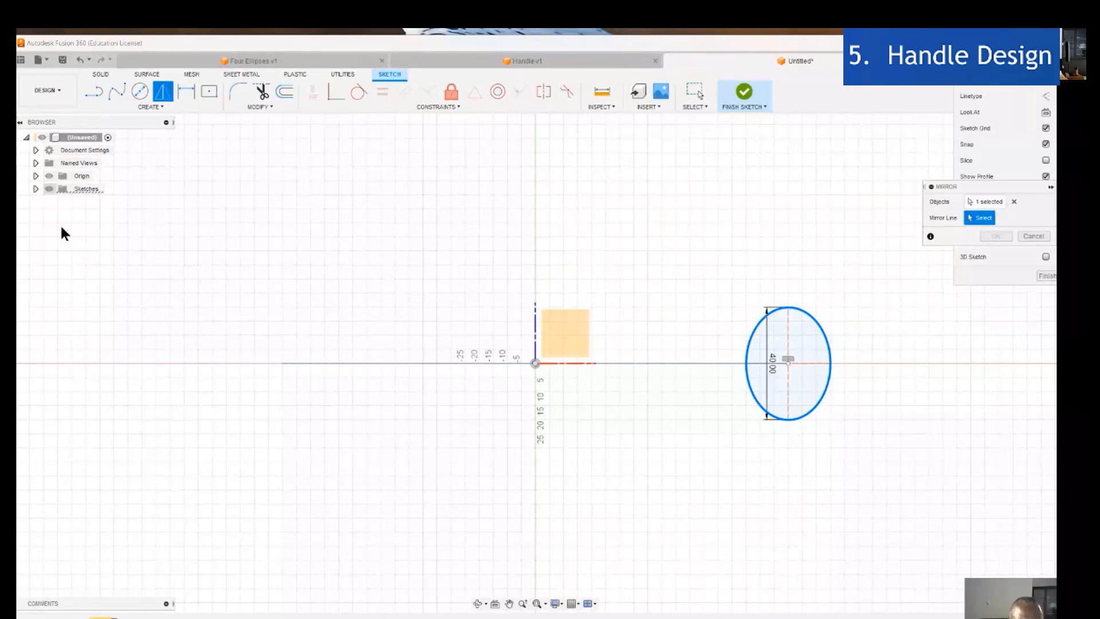
pyautogui.click(535, 340)
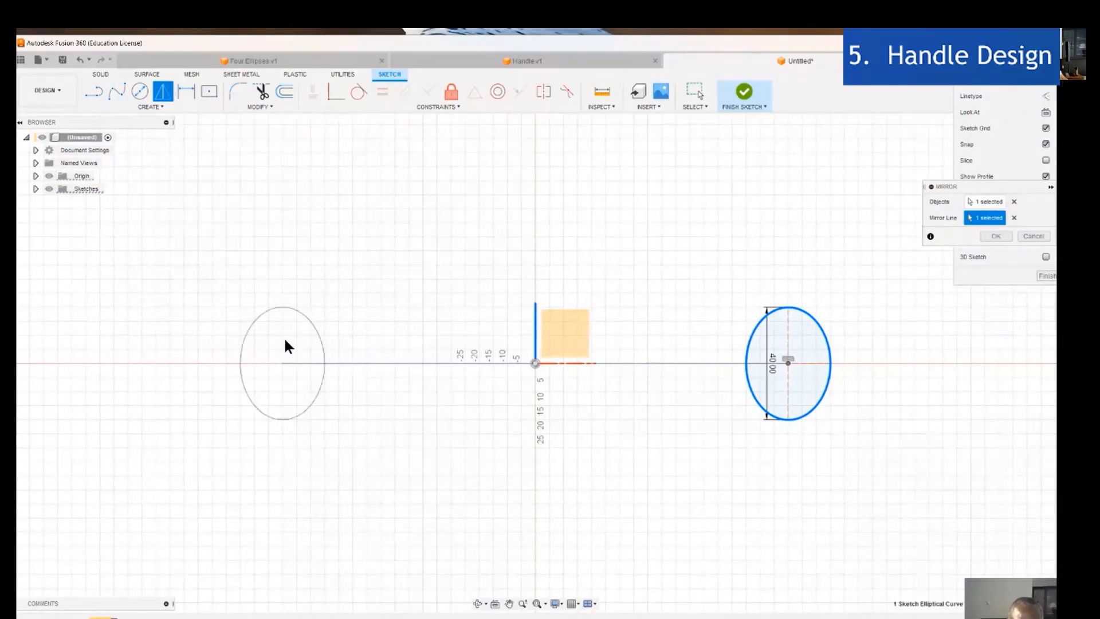
pyautogui.click(994, 236)
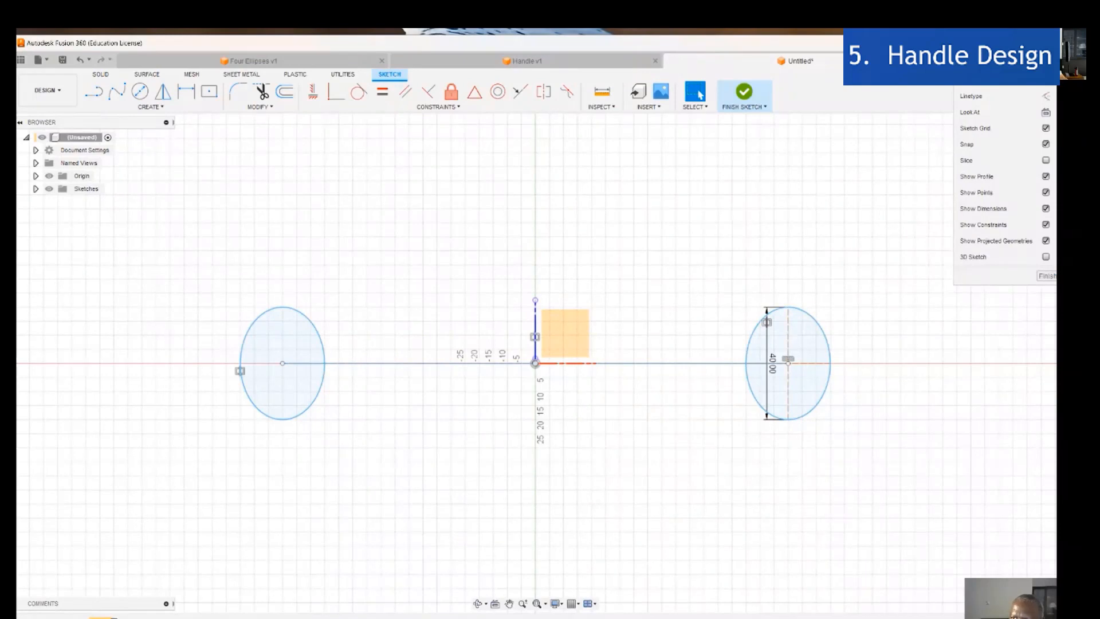
pyautogui.moveTo(1035, 64); pyautogui.dragTo(1047, 177)
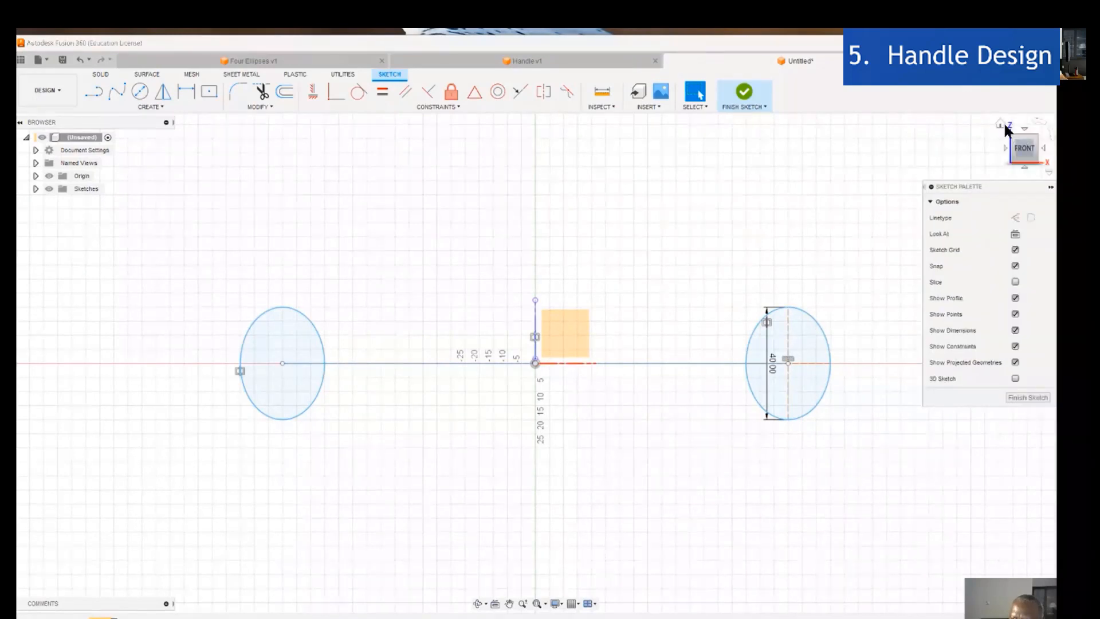
pyautogui.click(1000, 123)
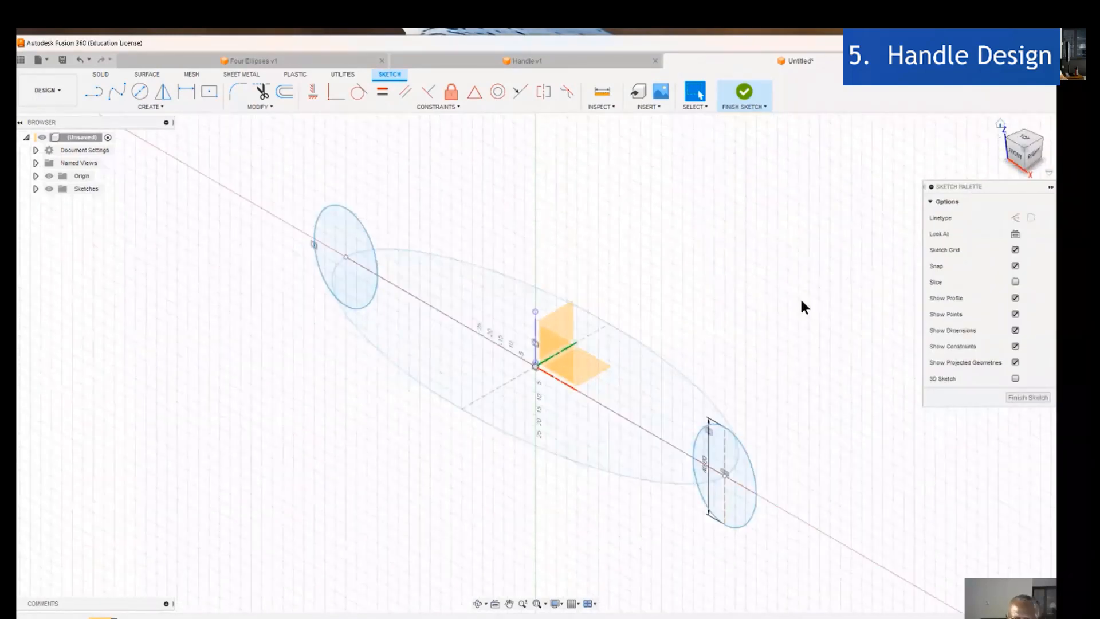
pyautogui.click(367, 238)
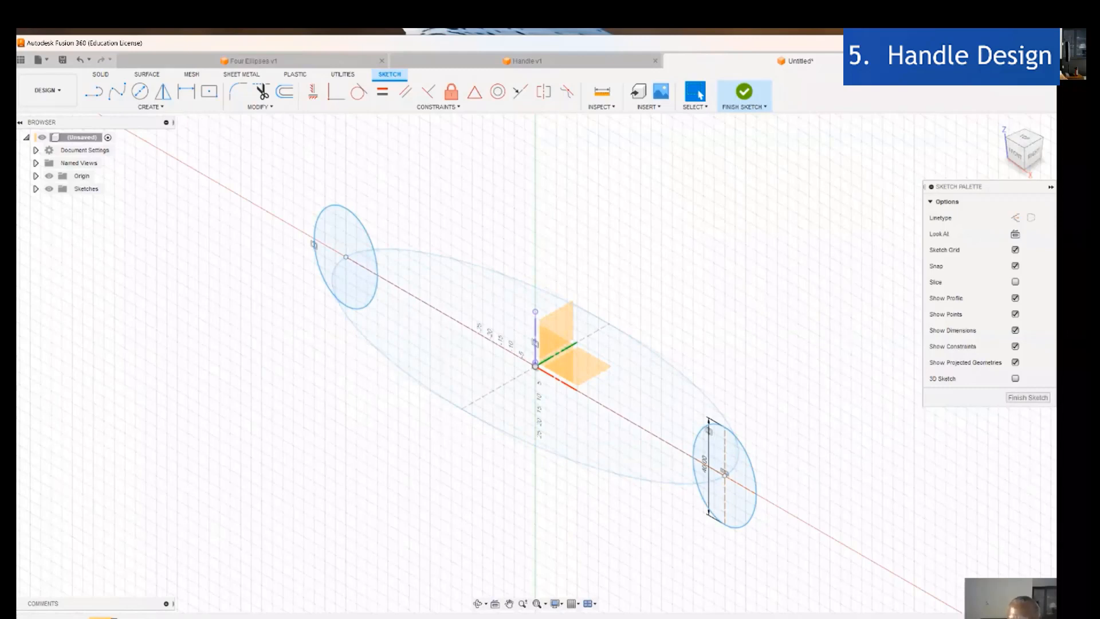
pyautogui.click(1039, 398)
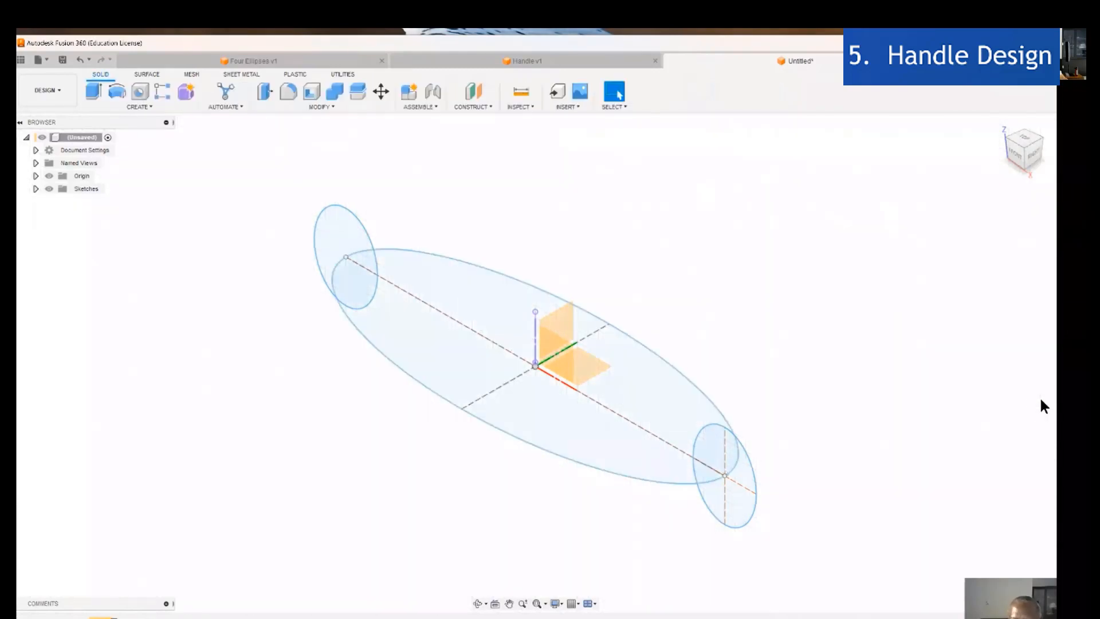
# On the YZ plane, sketch an upright ellipse about 15 mm wide and 33 mm high, centred on the large ellipse's negative Y end.
pyautogui.click(143, 106)
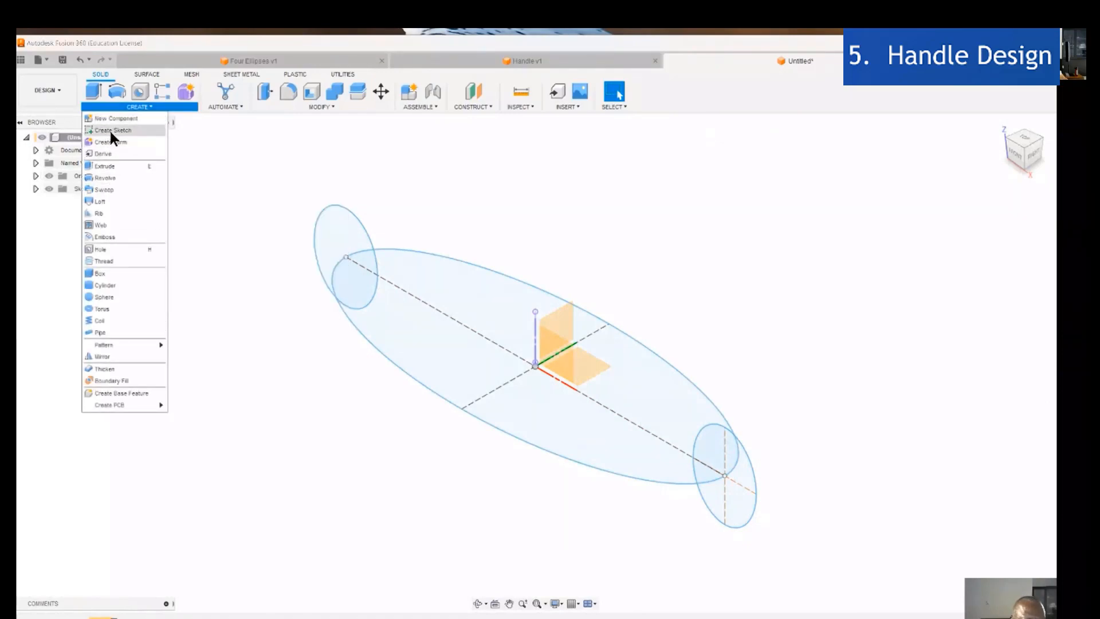
pyautogui.click(110, 131)
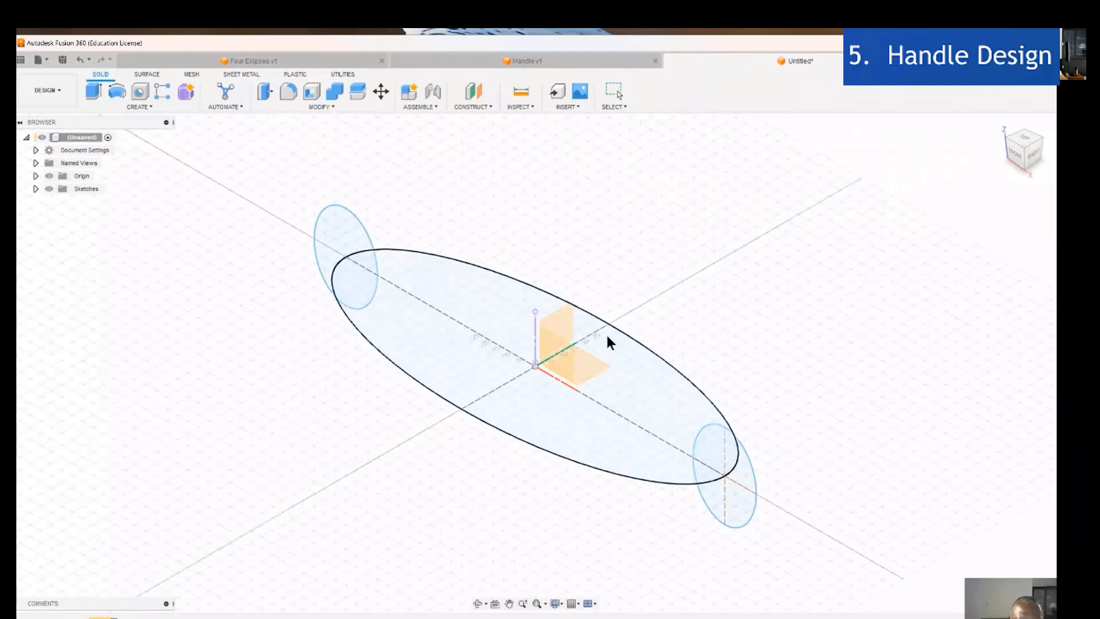
pyautogui.click(581, 326)
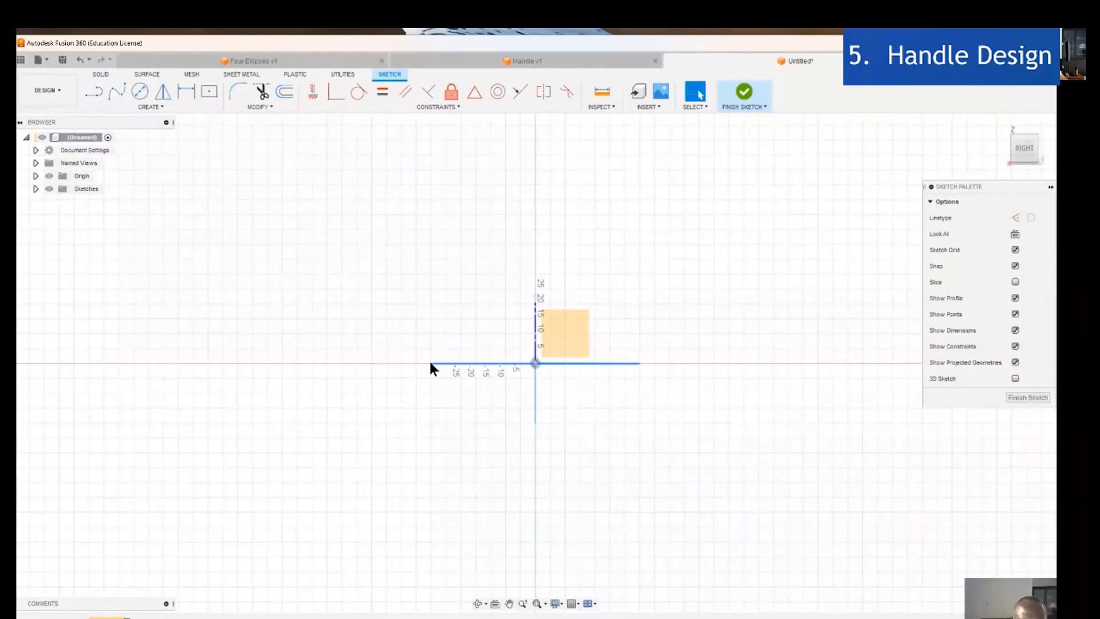
pyautogui.click(153, 108)
pyautogui.click(103, 177)
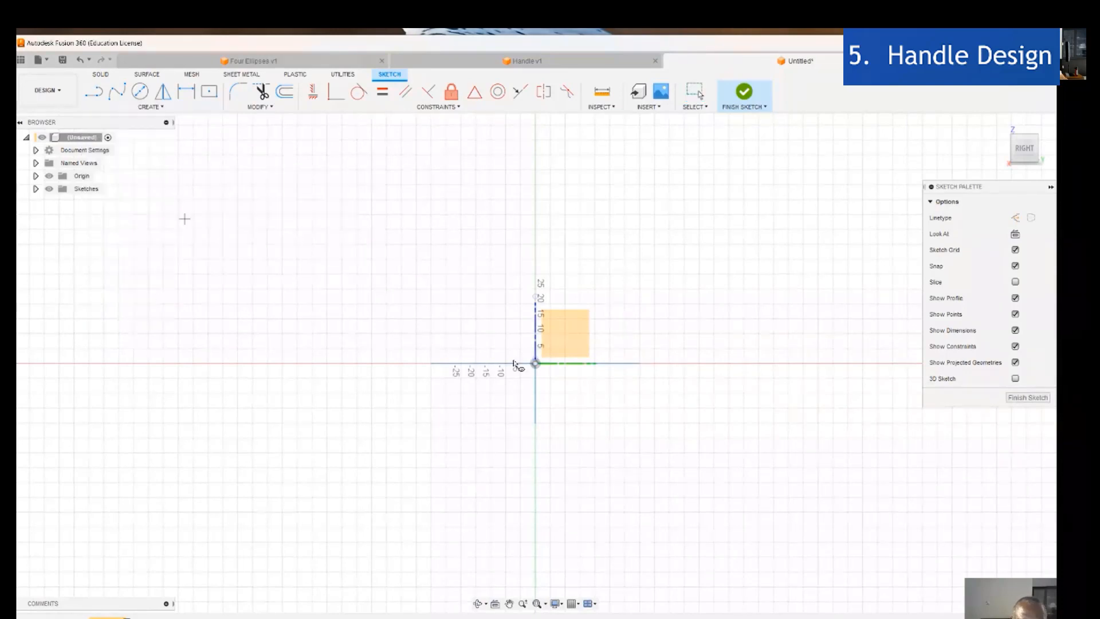
pyautogui.click(431, 363)
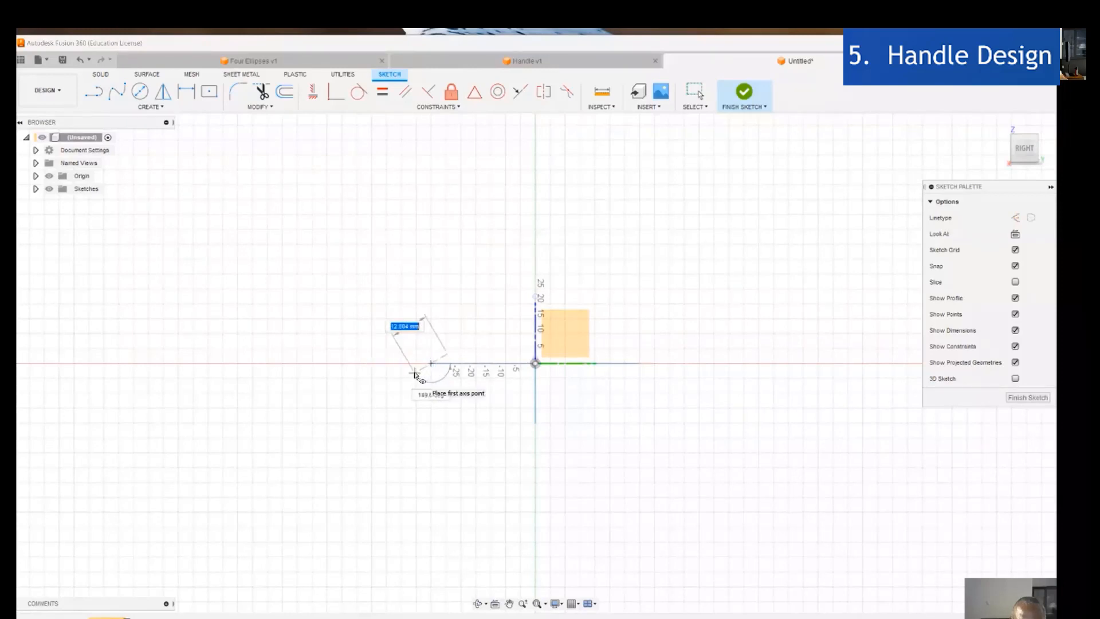
pyautogui.click(453, 363)
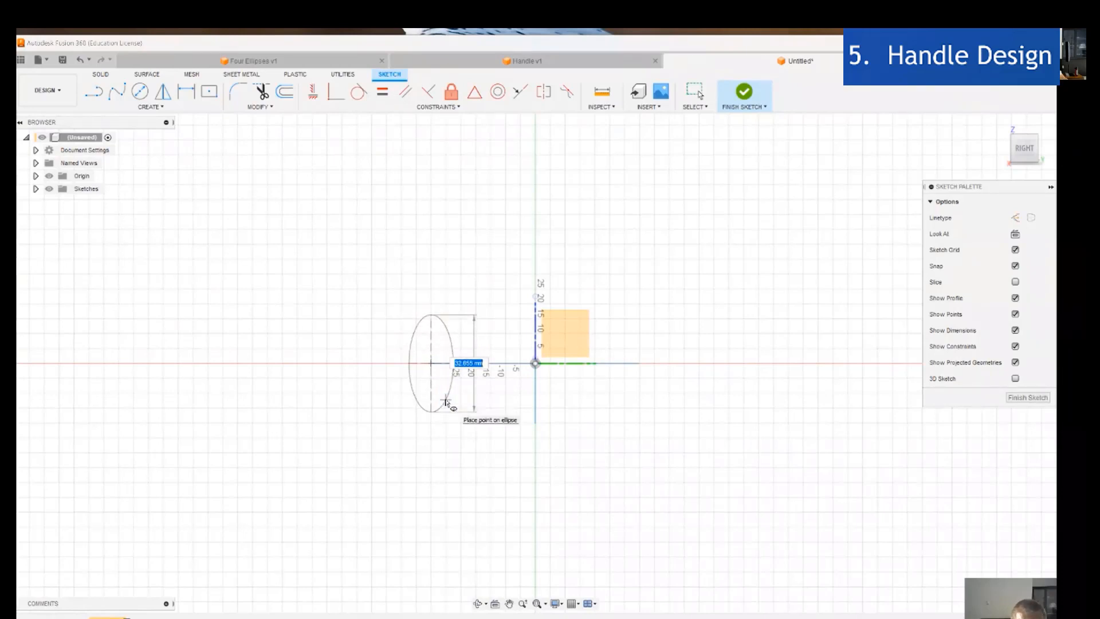
pyautogui.click(447, 402)
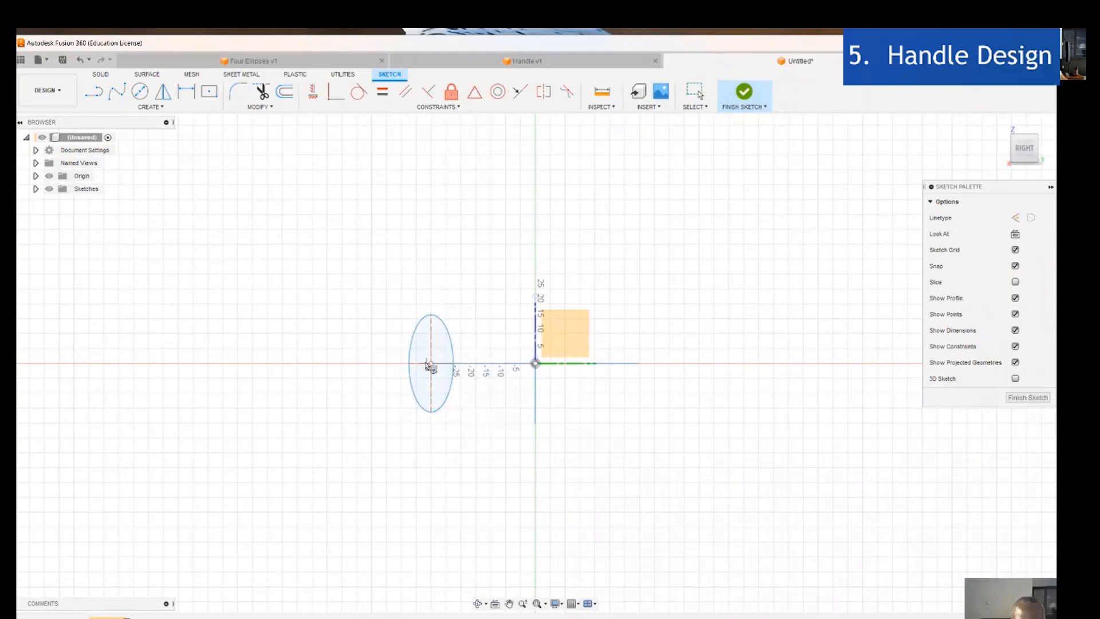
pyautogui.click(1038, 397)
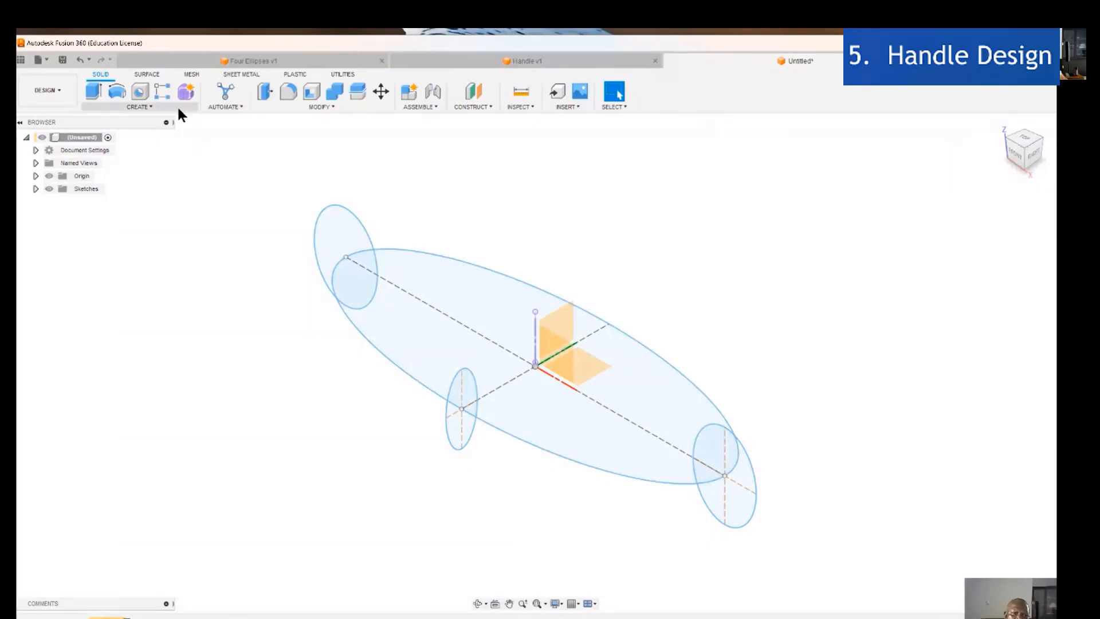
# Loft from the positive X end ellipse through the middle ellipse to the negative X end ellipse, creating the solid as a New Component.
pyautogui.click(135, 107)
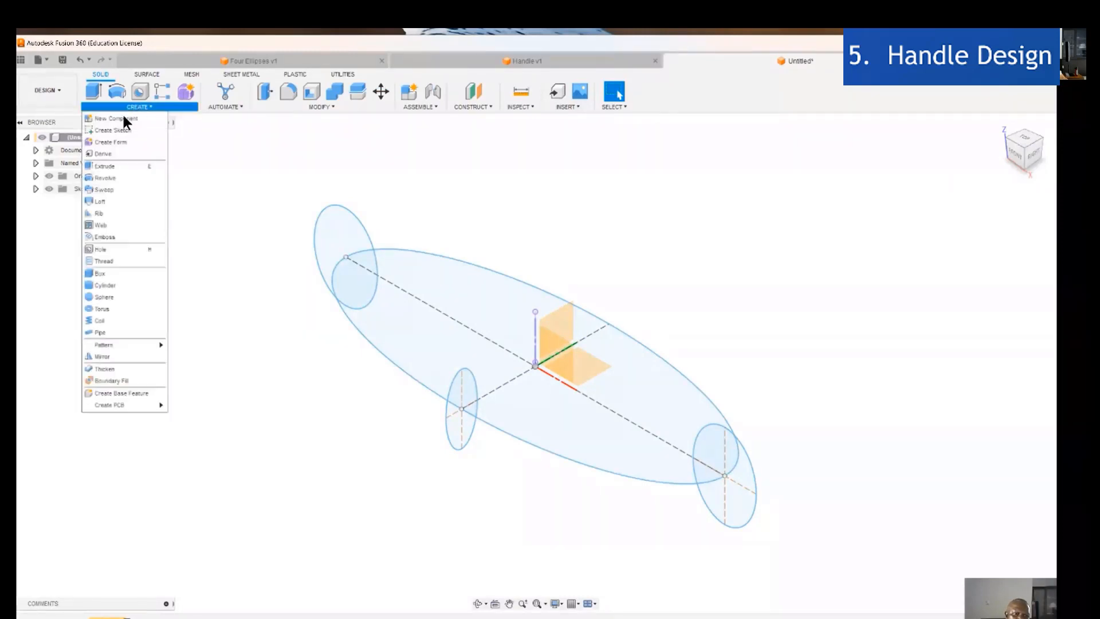
pyautogui.click(100, 201)
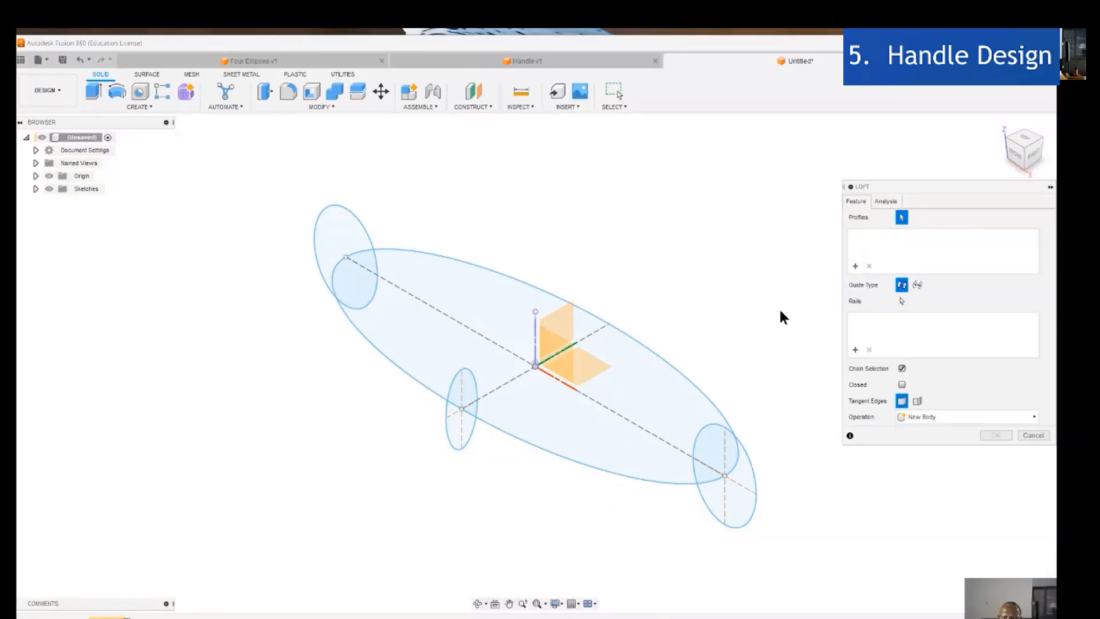
pyautogui.click(712, 451)
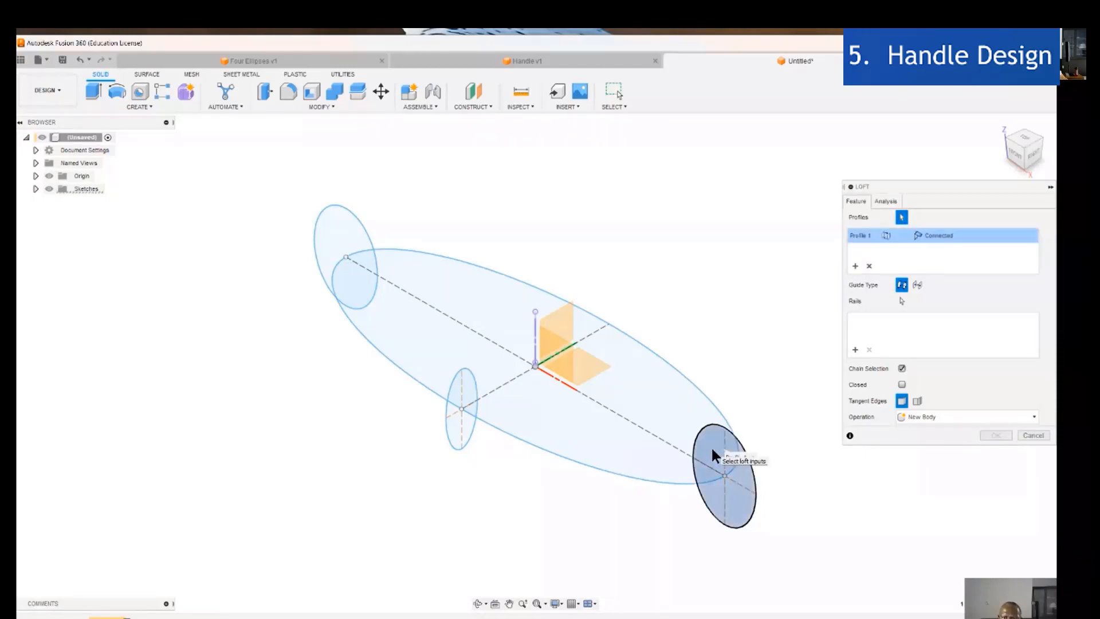
pyautogui.click(455, 385)
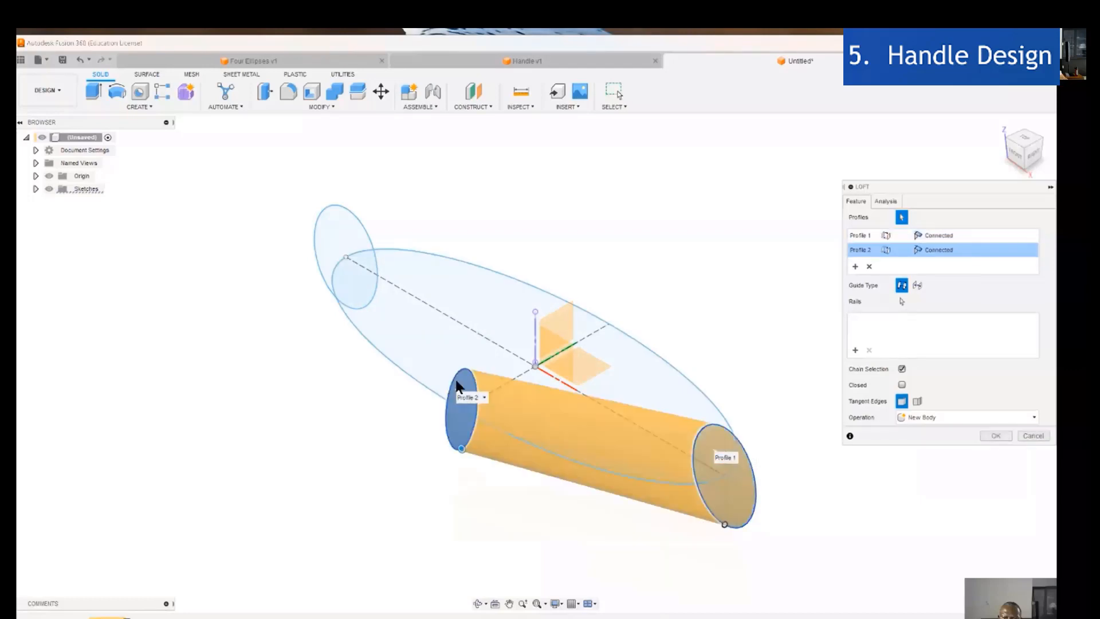
pyautogui.click(342, 245)
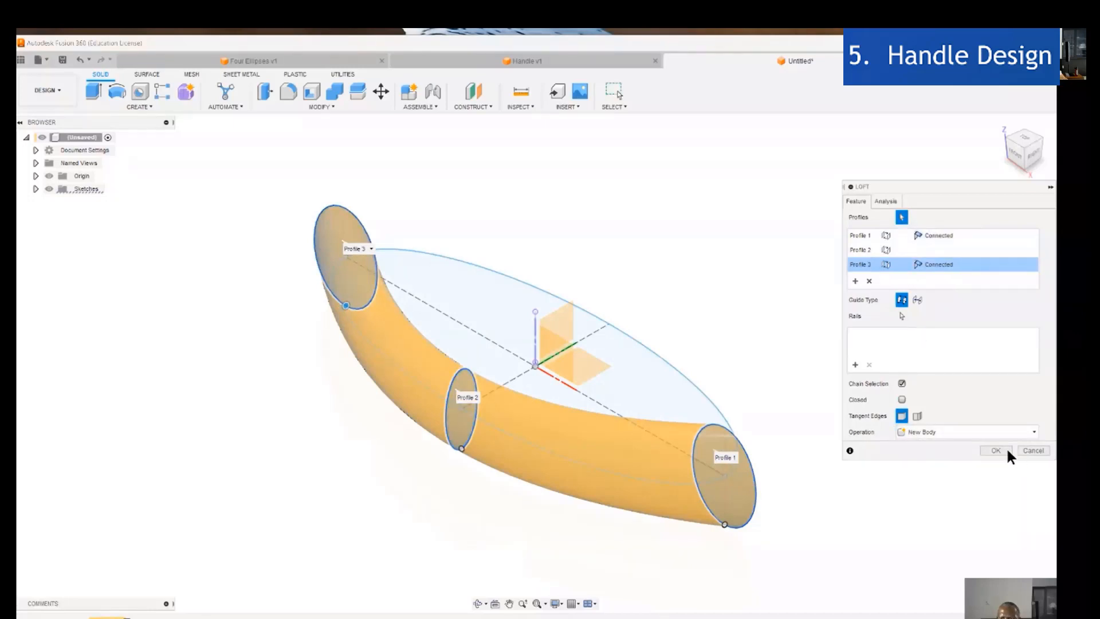
pyautogui.click(1035, 433)
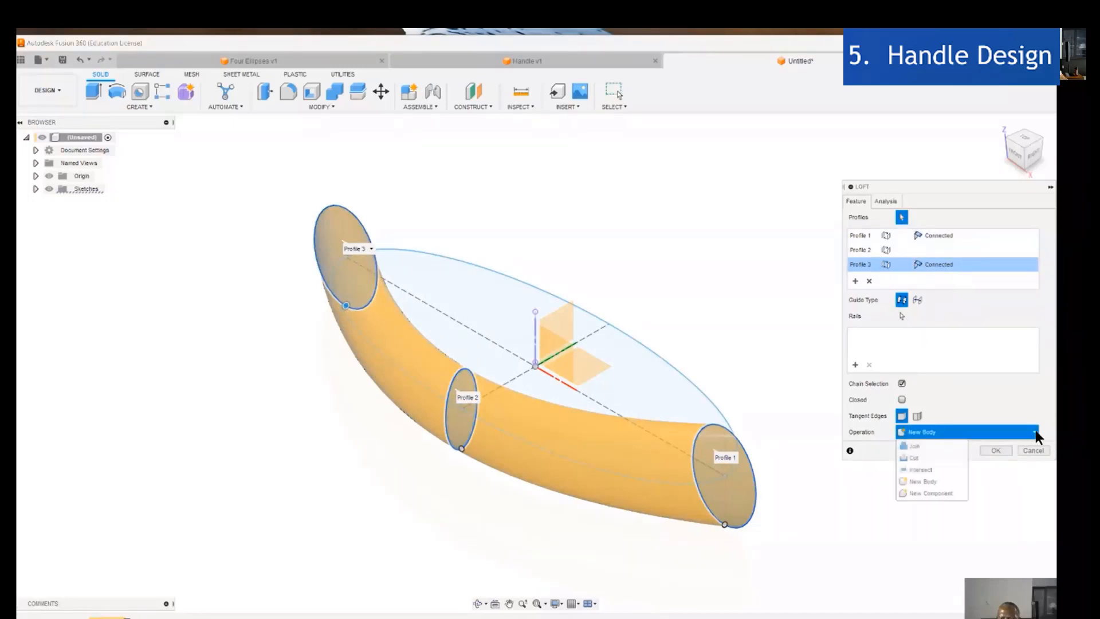
pyautogui.click(920, 492)
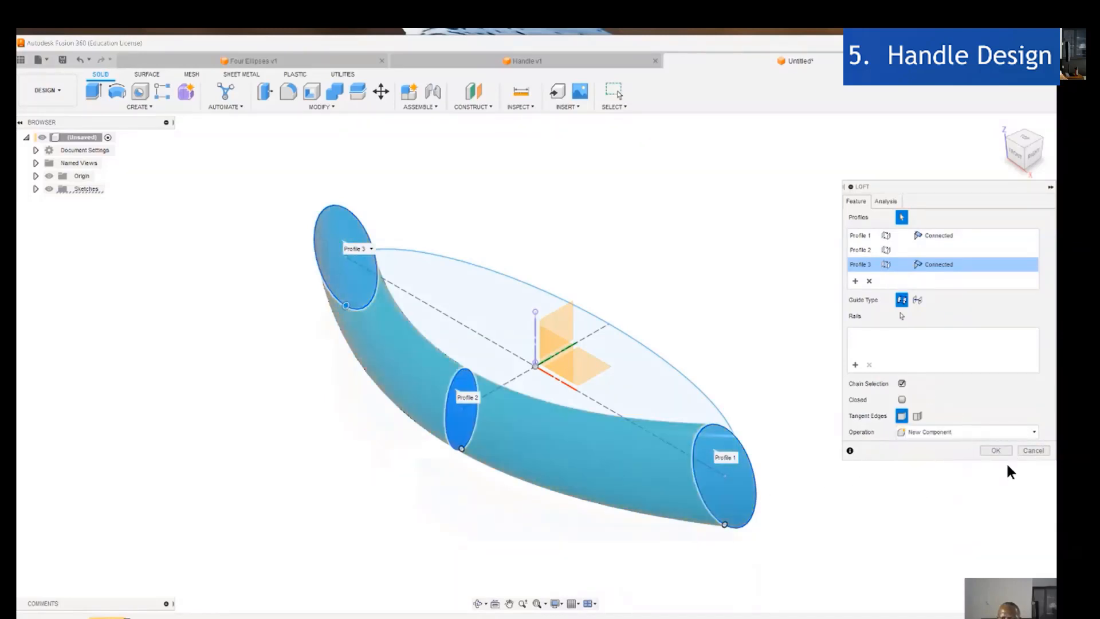
pyautogui.click(995, 451)
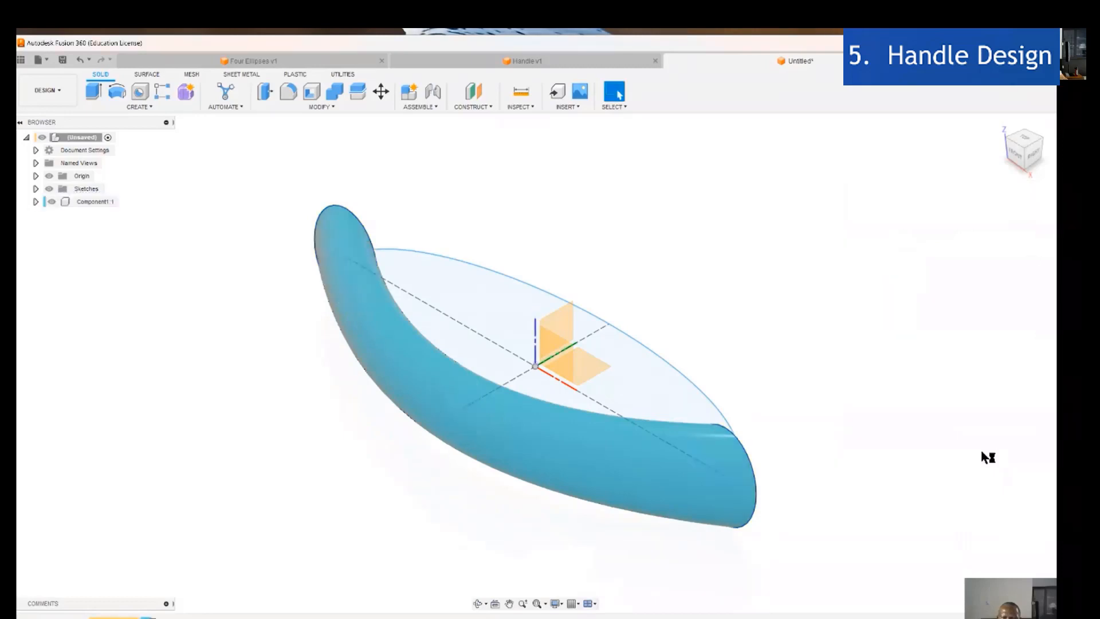